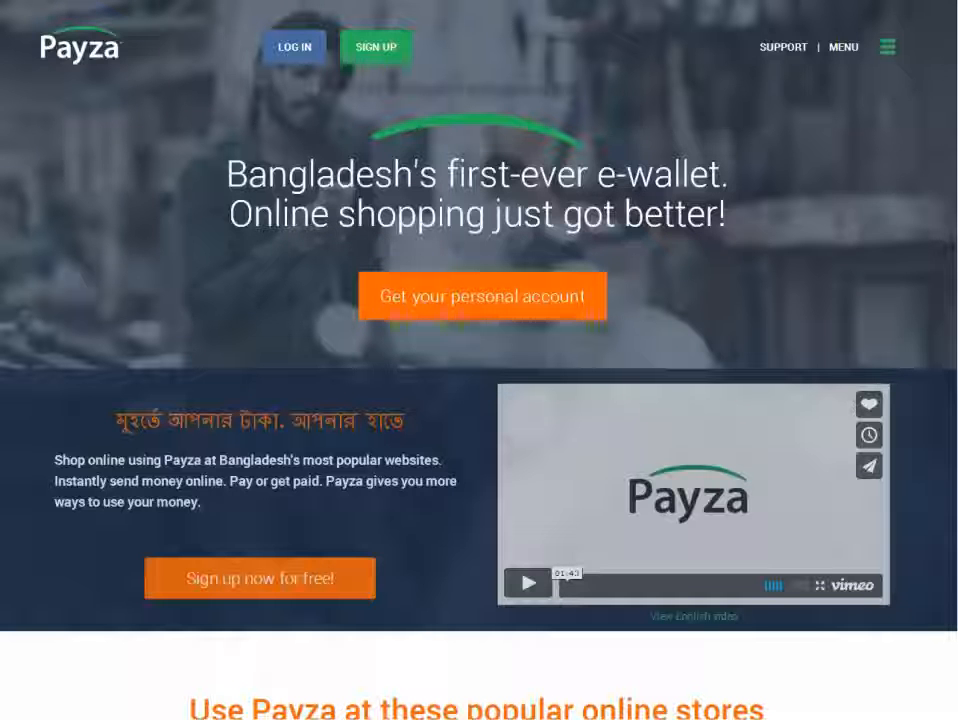
Log in to the Payza account and open the payment buttons page of the business tools.
{"action": "left_click", "coordinate": [291, 50]}
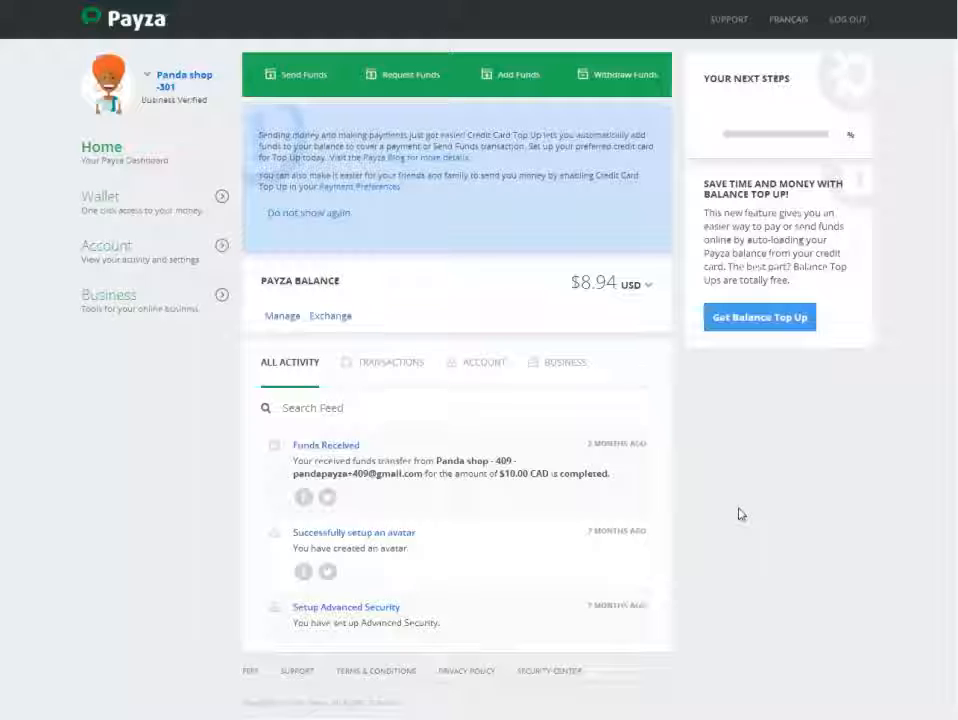
{"action": "left_click", "coordinate": [101, 300]}
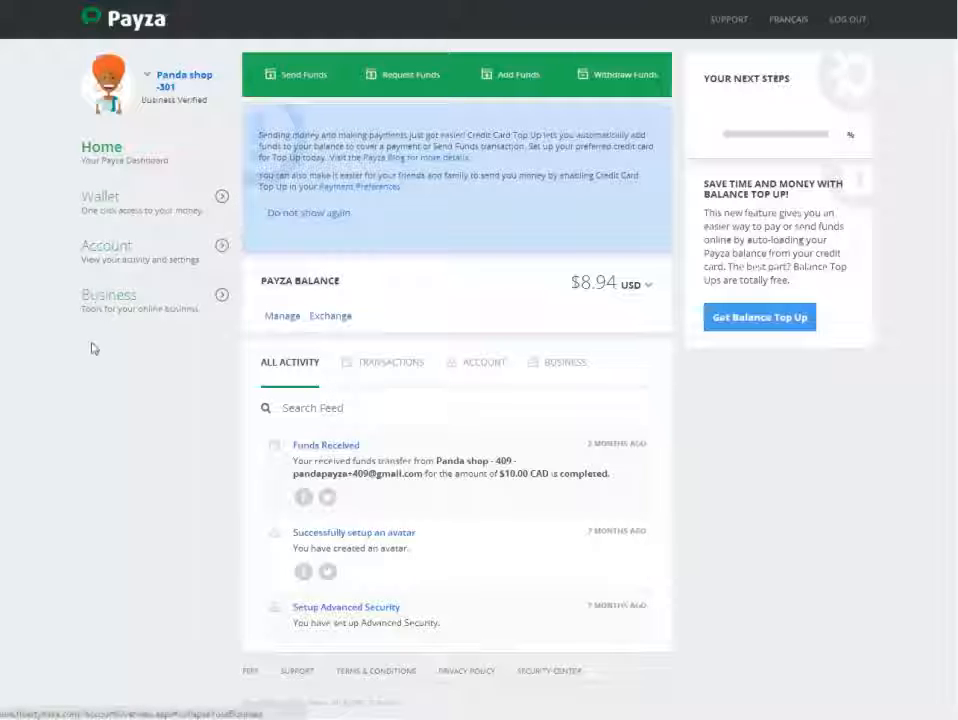
{"action": "left_click", "coordinate": [116, 300]}
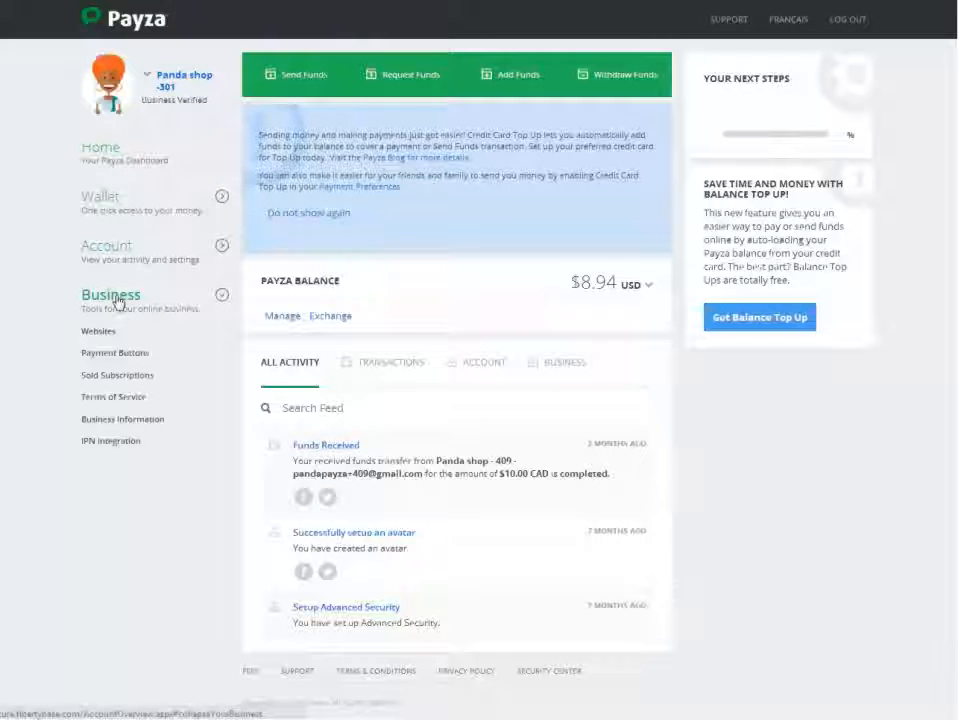
{"action": "left_click", "coordinate": [118, 355]}
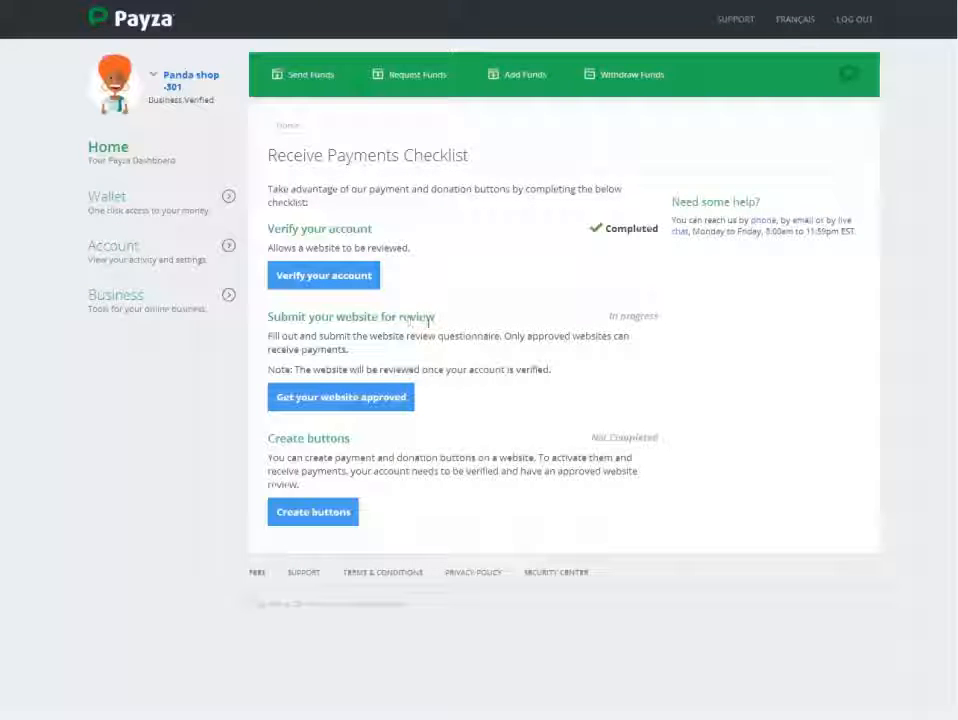
Check the website review status in the Receive Payments Checklist, then proceed to creating buttons.
{"action": "left_click_drag", "start_coordinate": [610, 316], "coordinate": [661, 318]}
{"action": "triple_click", "coordinate": [660, 316]}
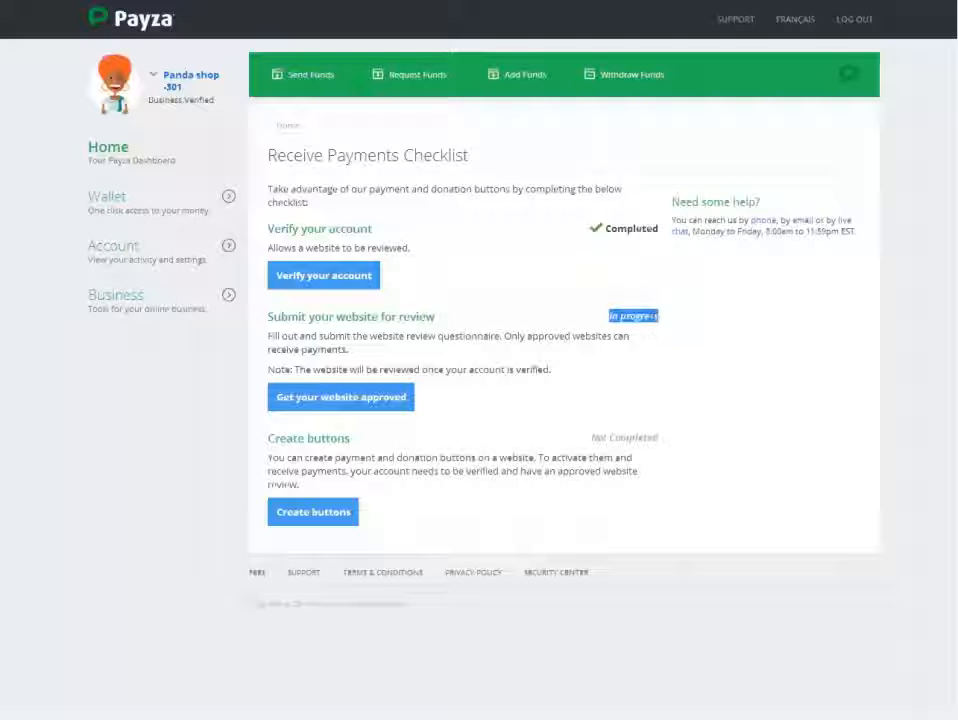
{"action": "left_click", "coordinate": [651, 320]}
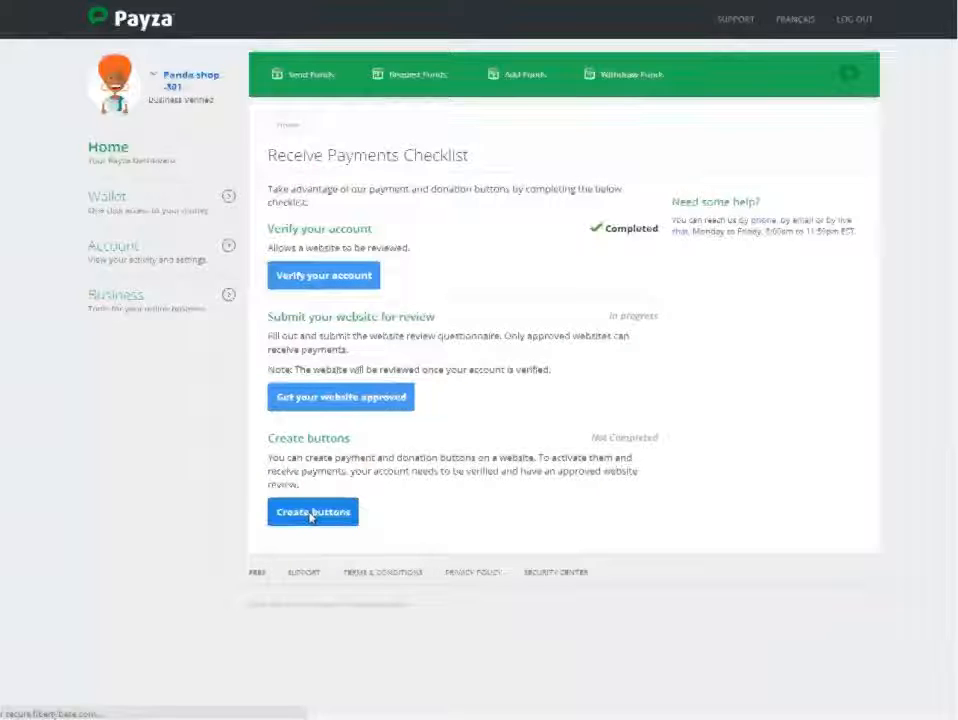
{"action": "left_click", "coordinate": [311, 513]}
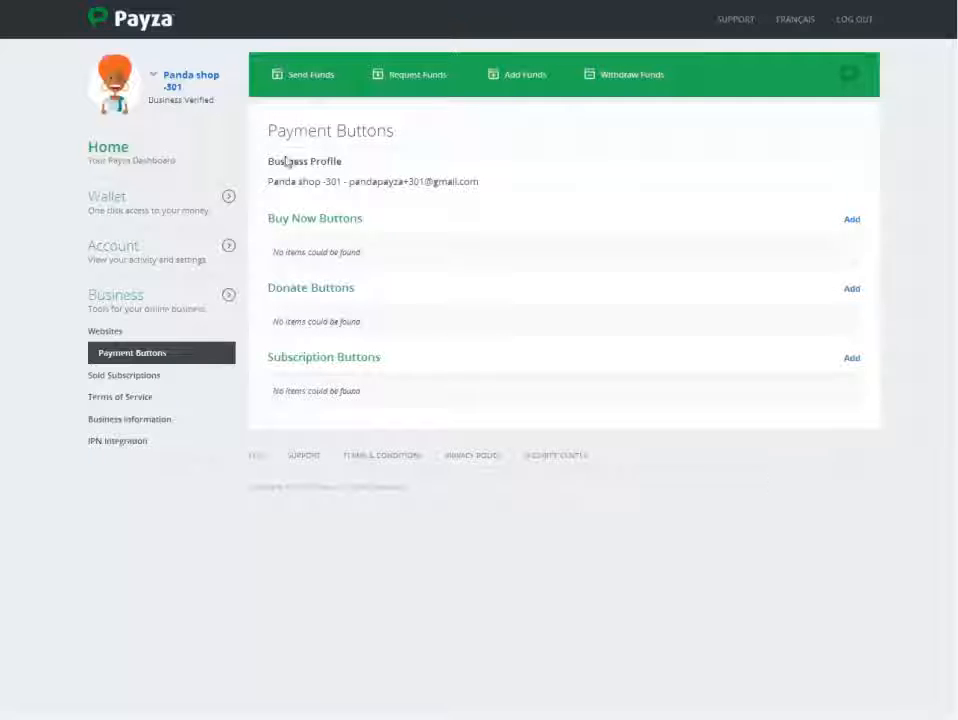
Examine the Buy Now, Donate and Subscription sections on the Payment Buttons page.
{"action": "left_click_drag", "start_coordinate": [362, 218], "coordinate": [270, 218]}
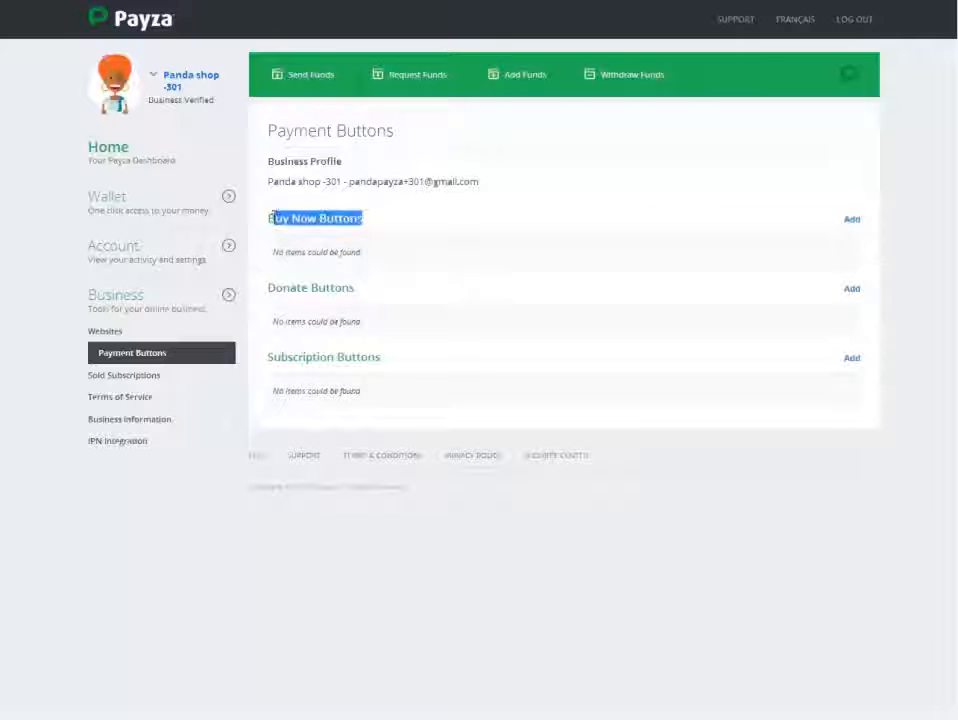
{"action": "left_click", "coordinate": [361, 297]}
{"action": "triple_click", "coordinate": [351, 289]}
{"action": "left_click", "coordinate": [267, 287]}
{"action": "triple_click", "coordinate": [267, 287]}
{"action": "left_click", "coordinate": [370, 362]}
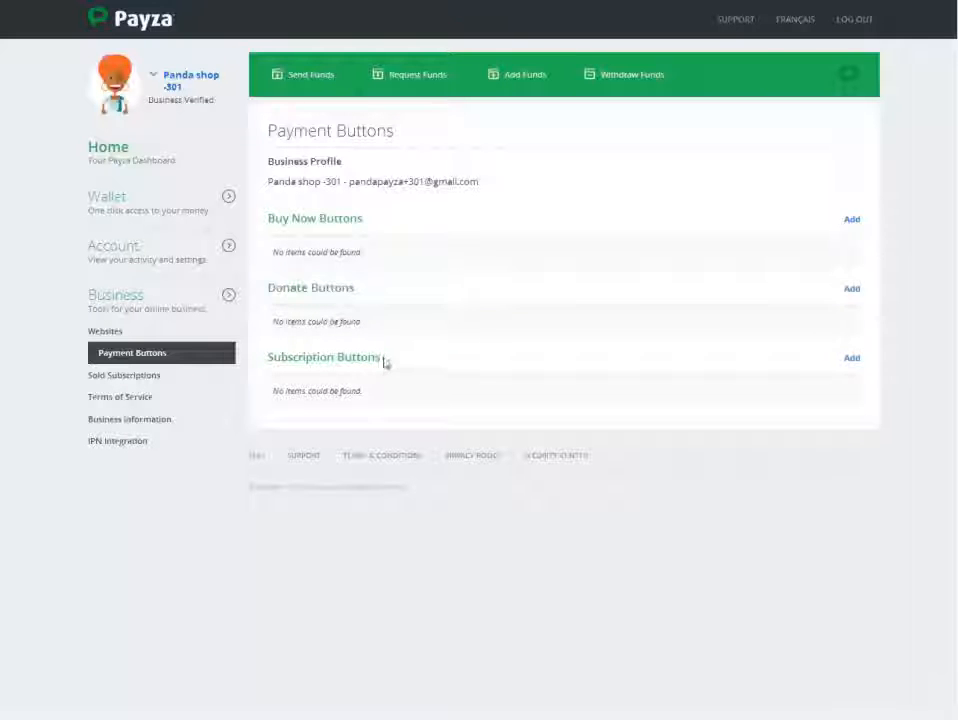
{"action": "triple_click", "coordinate": [299, 357]}
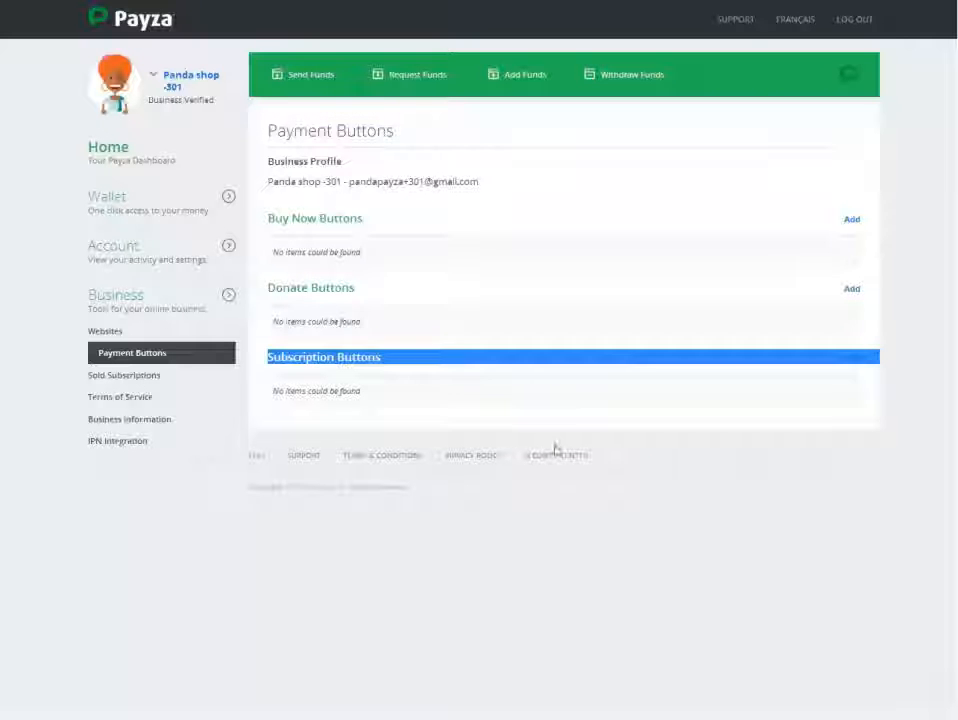
{"action": "left_click", "coordinate": [763, 484]}
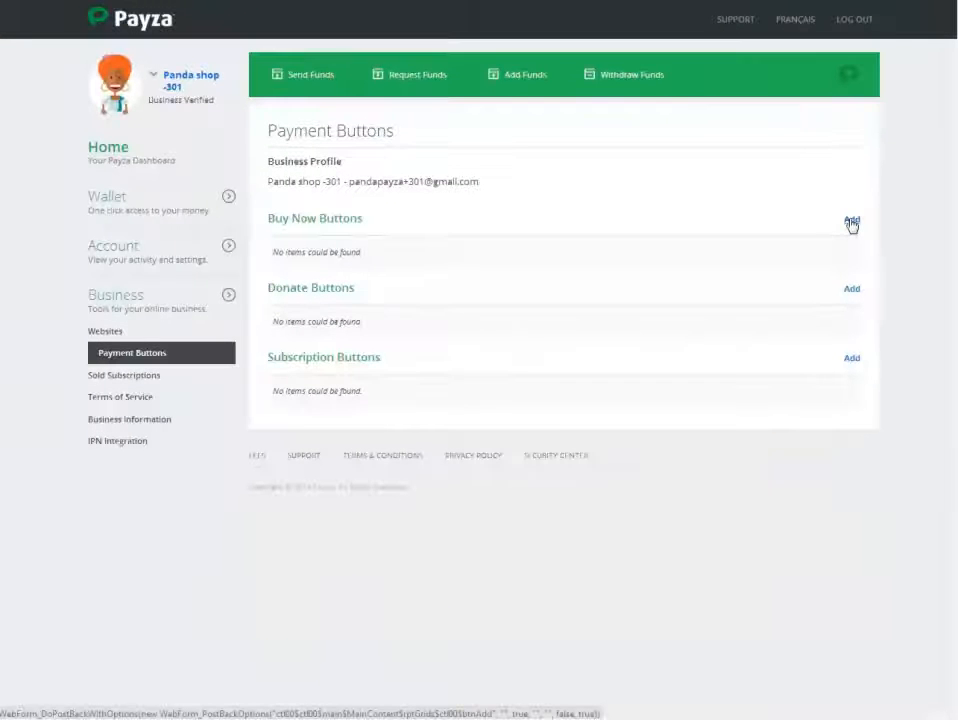
Add a new Buy Now button and set its item type to Goods.
{"action": "left_click", "coordinate": [851, 224]}
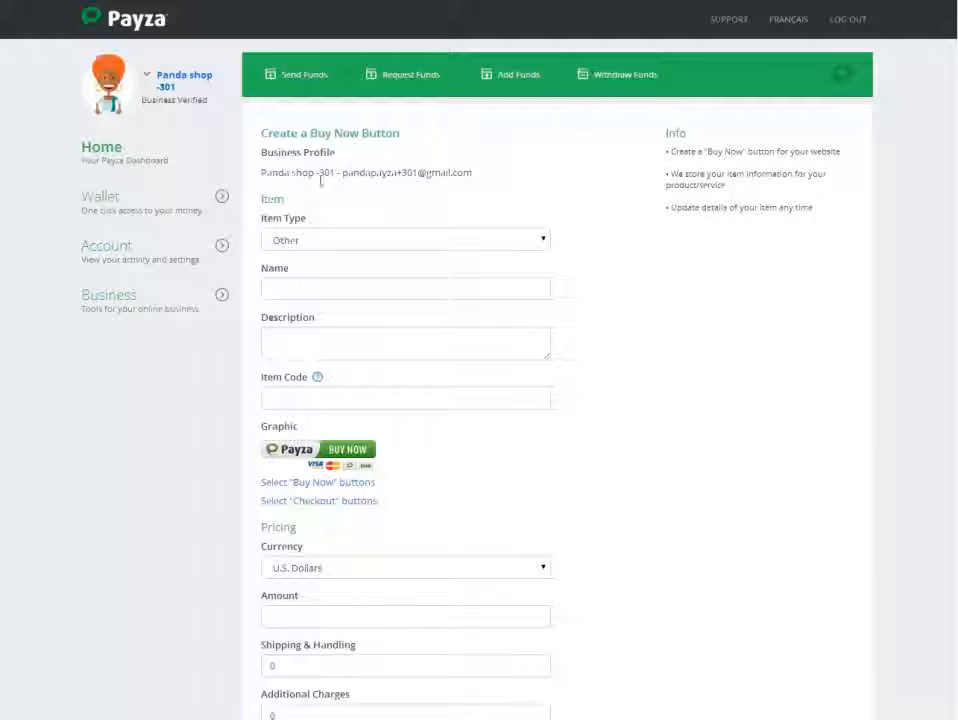
{"action": "left_click_drag", "start_coordinate": [261, 133], "coordinate": [400, 137]}
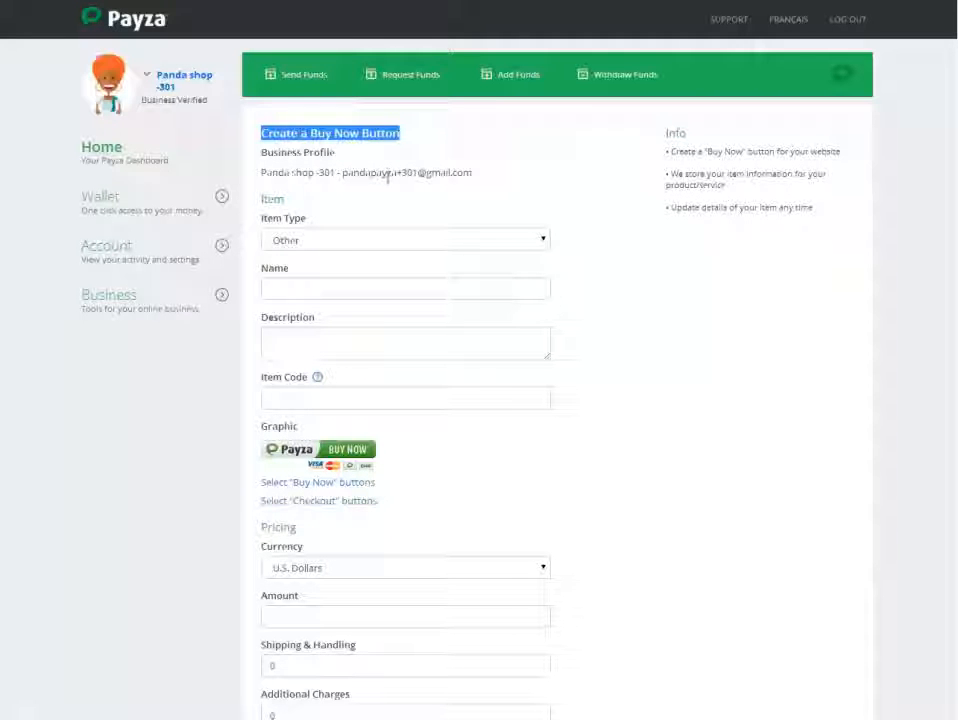
{"action": "left_click", "coordinate": [381, 171]}
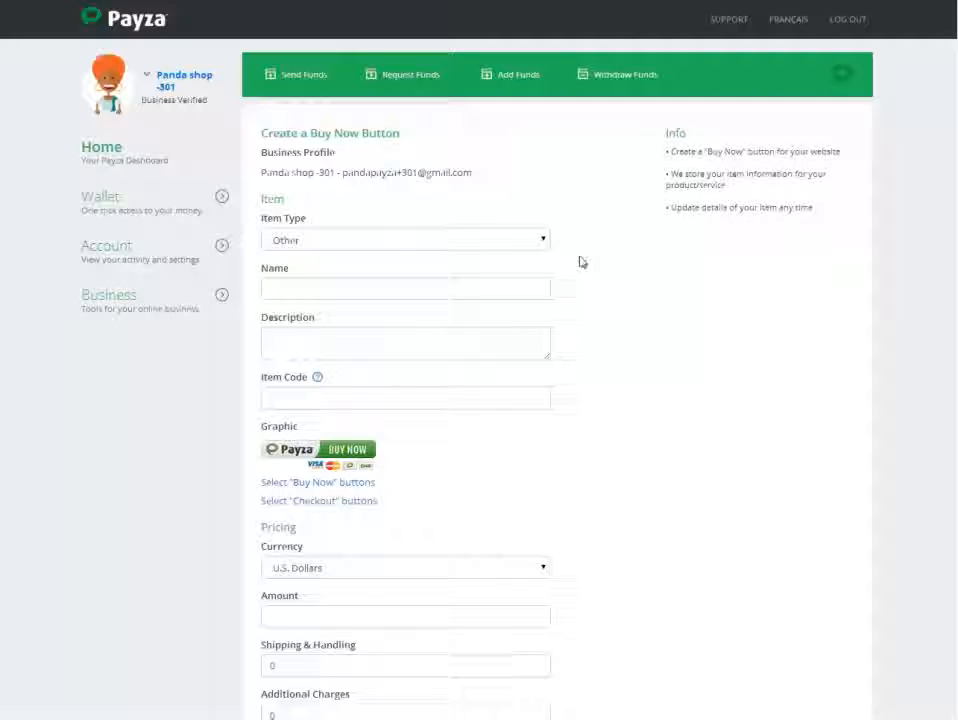
{"action": "left_click", "coordinate": [537, 242]}
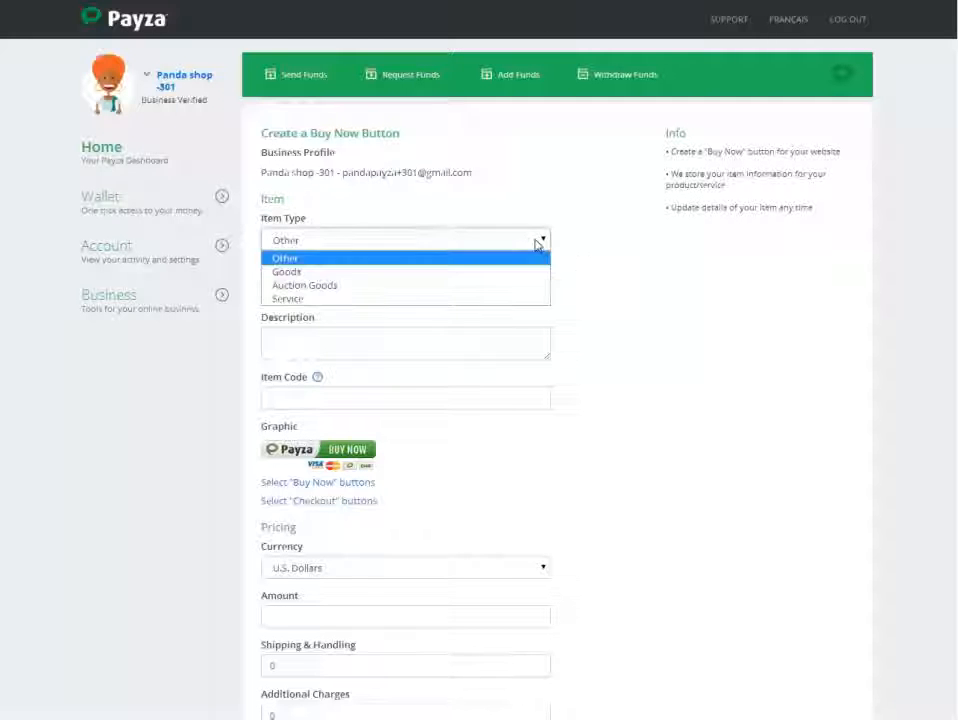
{"action": "left_click", "coordinate": [393, 272]}
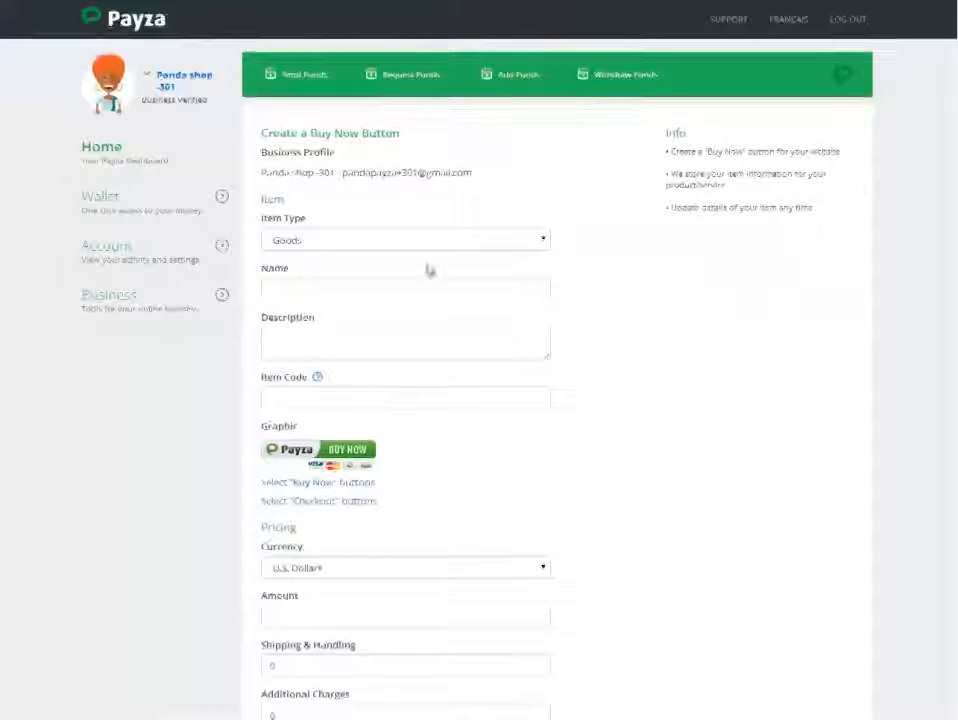
Name the item "SONY Alpha a5100 ILCE-5100L/W", paste the camera's three-line feature list as its description, and enlarge the description box.
{"action": "left_click", "coordinate": [413, 292]}
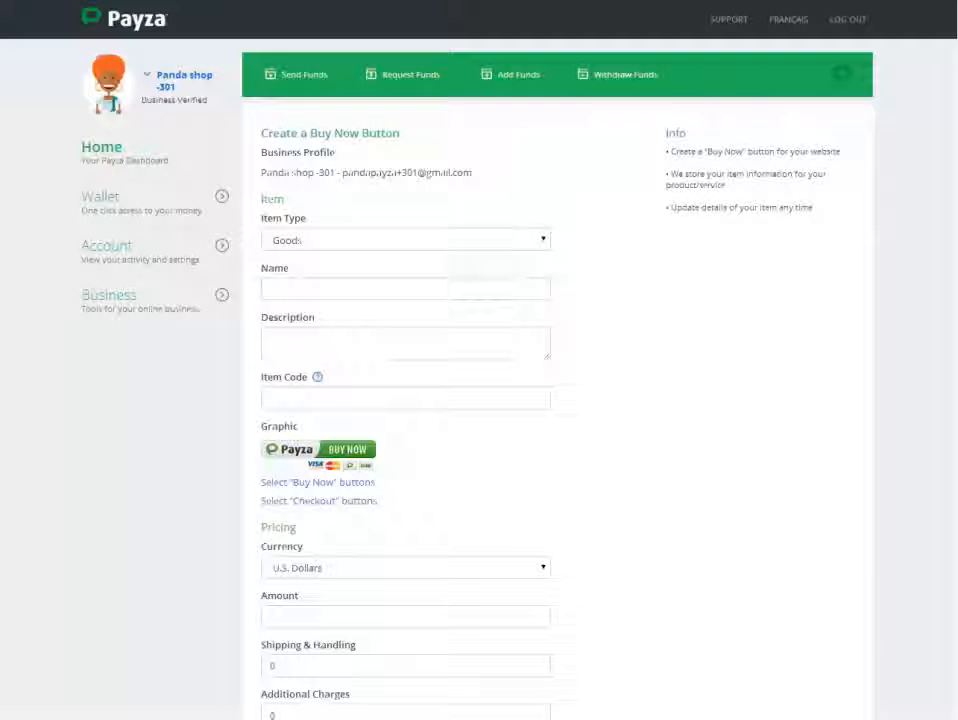
{"action": "type", "text": "SONY Alpha a5100 ILCE-5100L/W"}
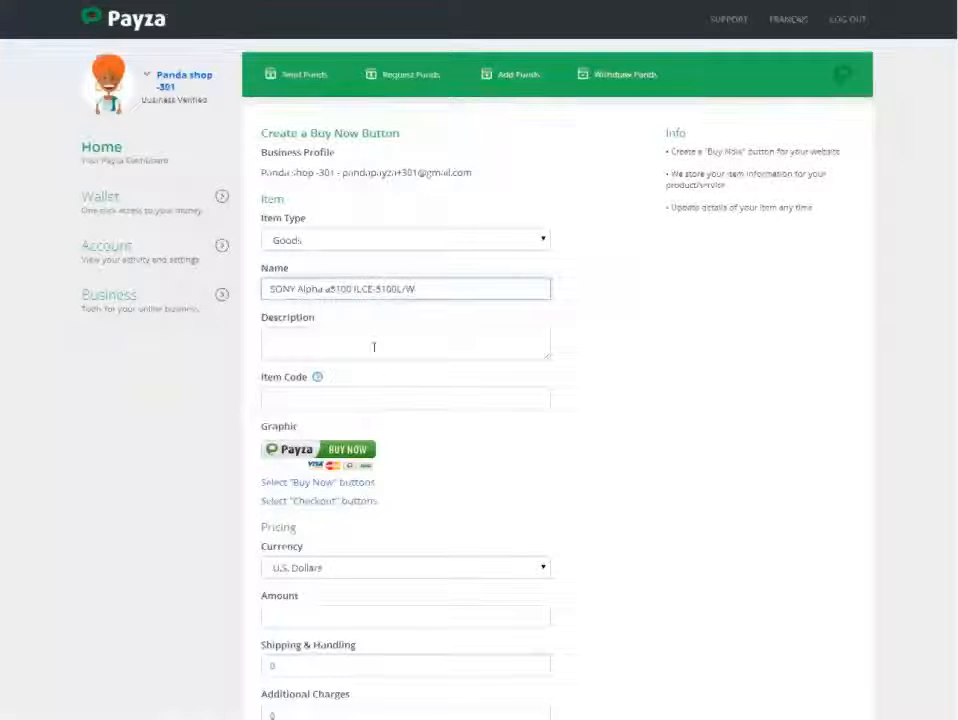
{"action": "left_click", "coordinate": [374, 347]}
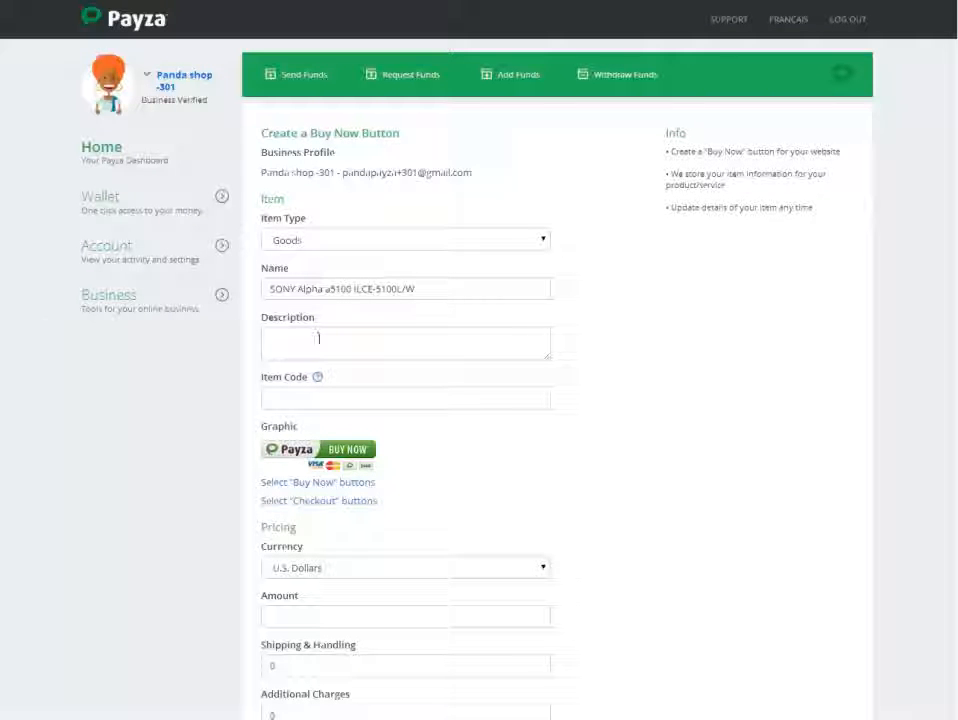
{"action": "key", "text": "ctrl+v"}
{"action": "left_click_drag", "start_coordinate": [549, 363], "coordinate": [579, 406]}
Enter "a5100 ILCE-5100L/W" as the item code, copied from the camera's store listing.
{"action": "left_click", "coordinate": [361, 449]}
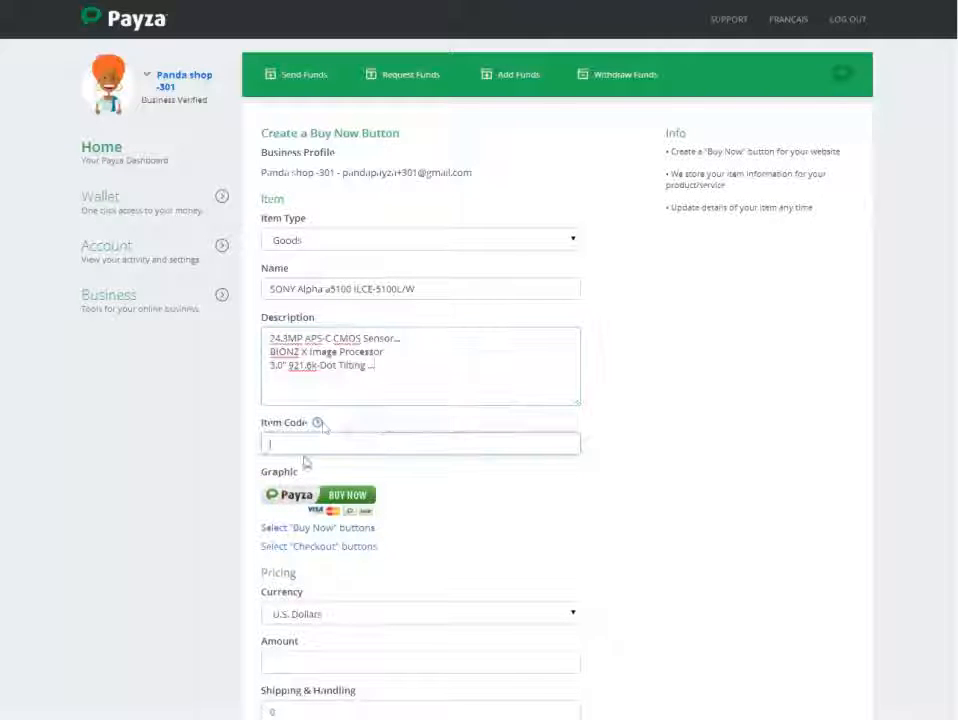
{"action": "mouse_move", "coordinate": [318, 424]}
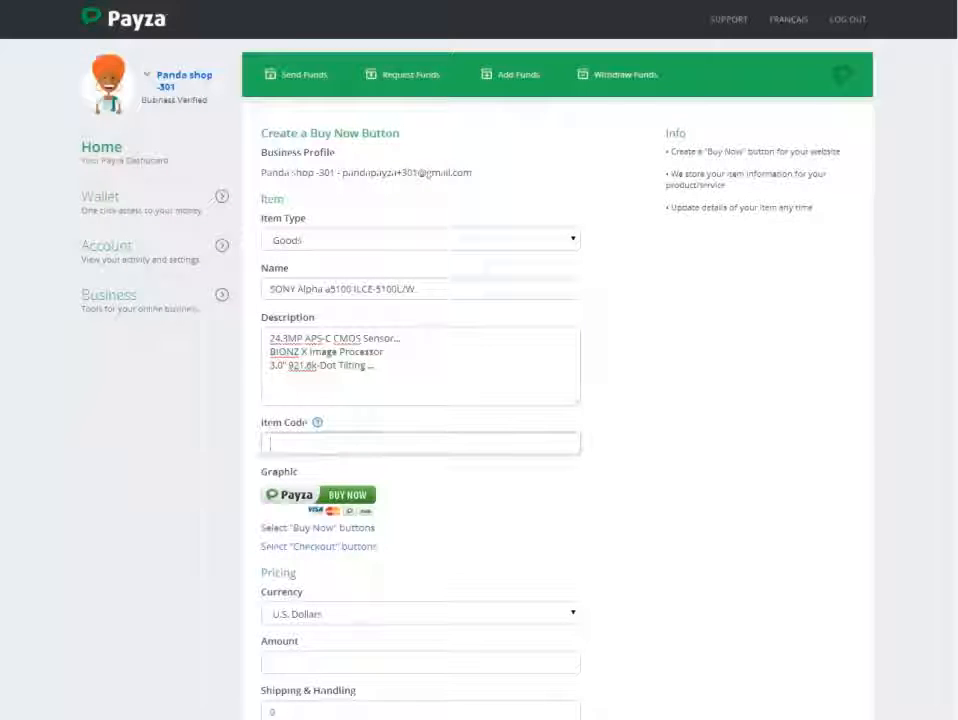
{"action": "key", "text": "Tab"}
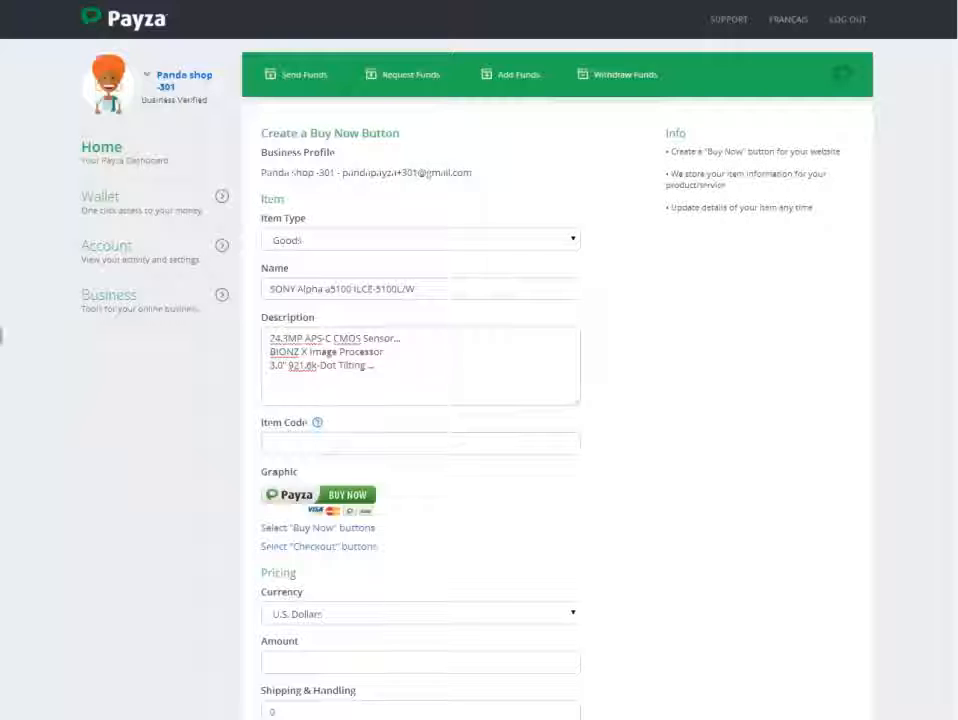
{"action": "left_click", "coordinate": [316, 445]}
{"action": "type", "text": "a5100 ILCE-5100L/W"}
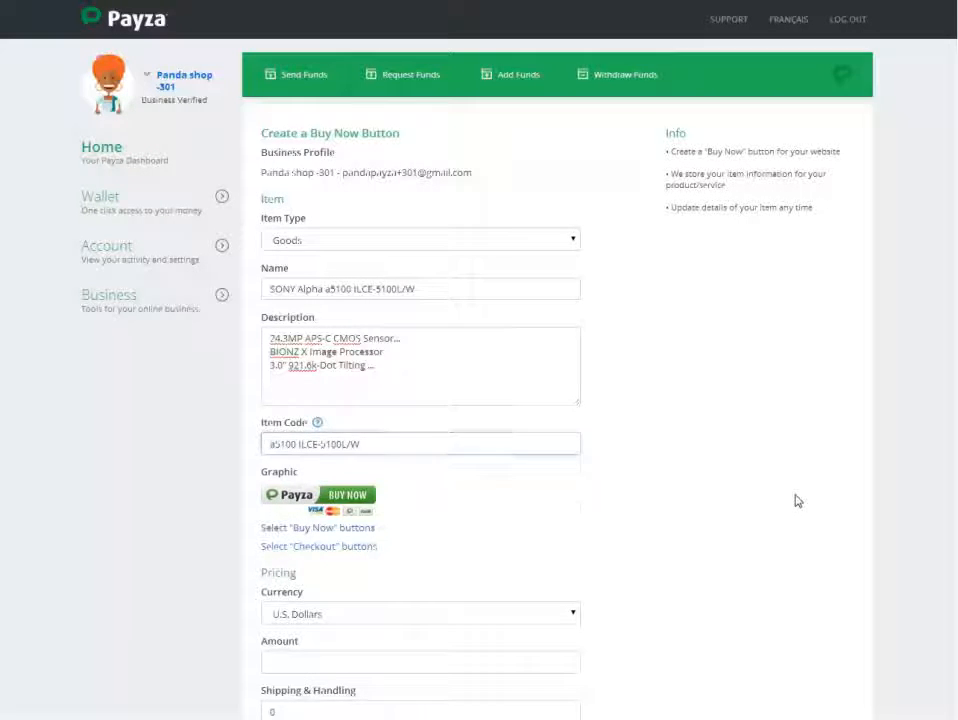
Try to choose the English Payza Buy Now graphic with Visa, Payza and bank logos but no MasterCard.
{"action": "scroll", "coordinate": [795, 500], "scroll_direction": "down", "scroll_amount": 3}
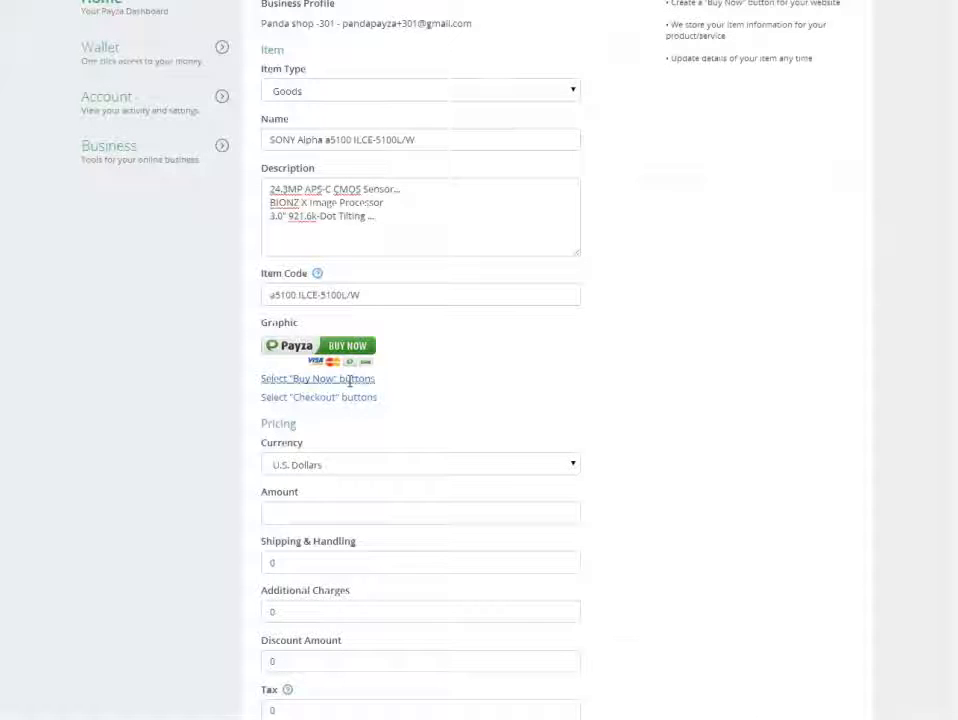
{"action": "left_click", "coordinate": [430, 358]}
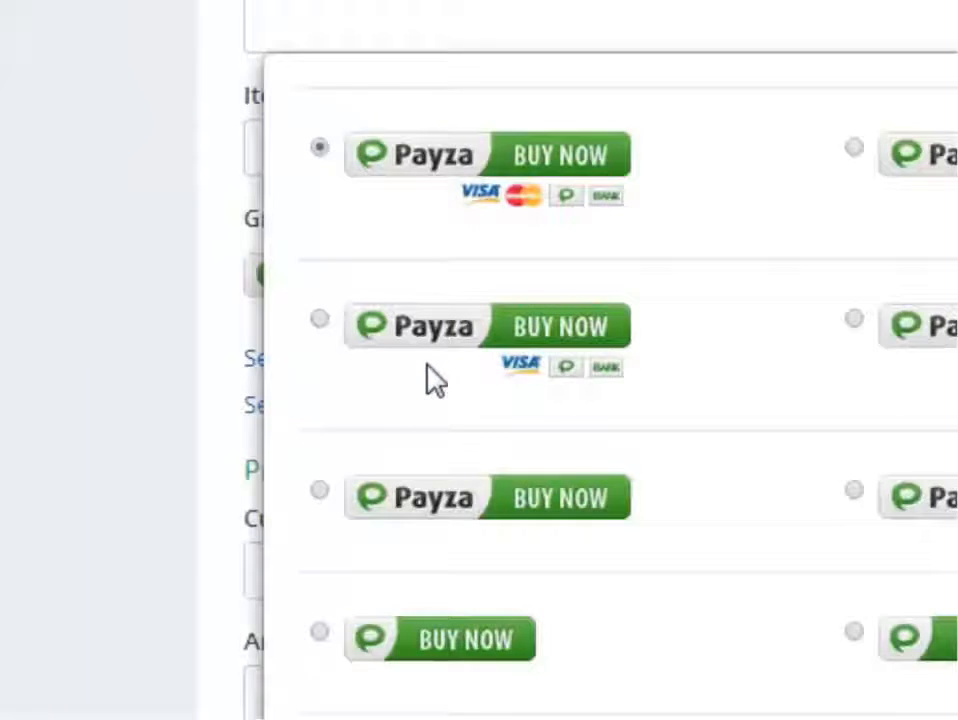
{"action": "scroll", "coordinate": [665, 447], "scroll_direction": "down", "scroll_amount": 3}
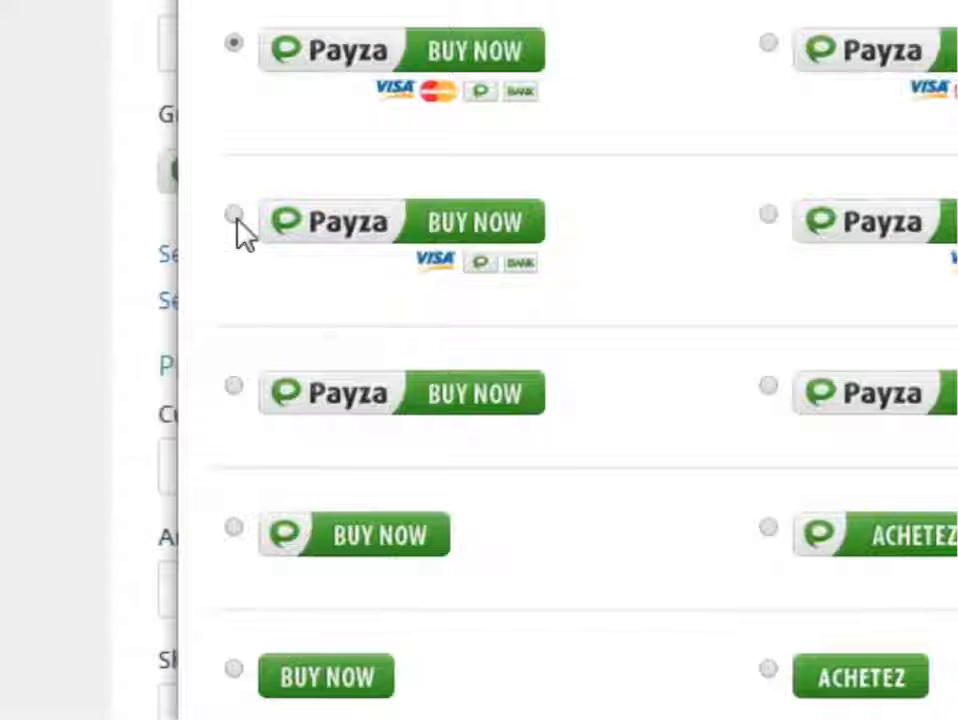
{"action": "left_click", "coordinate": [234, 215]}
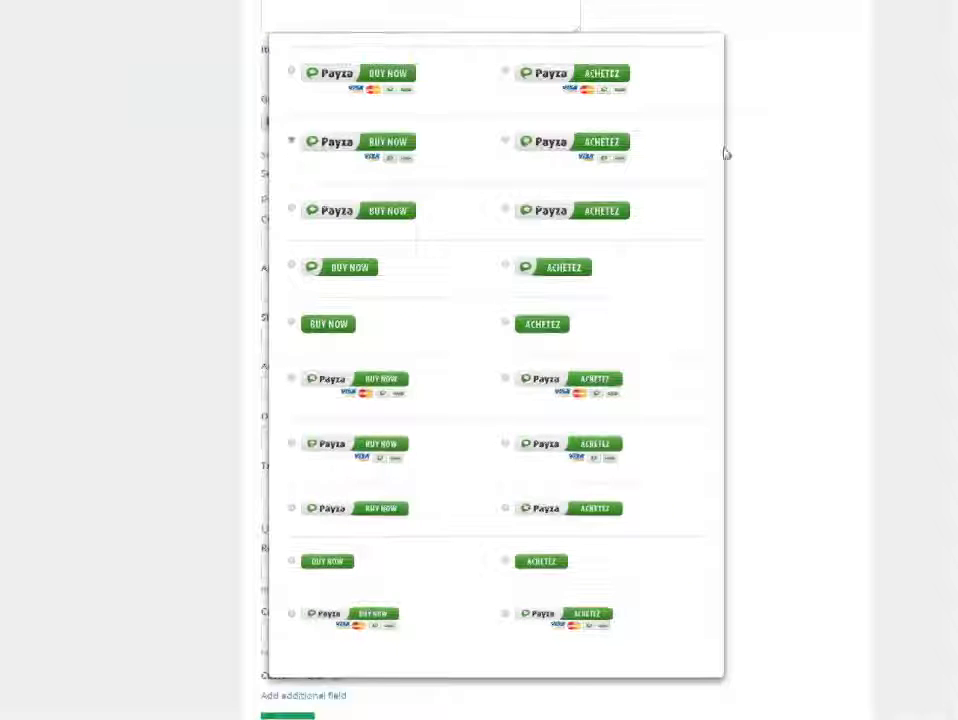
{"action": "left_click", "coordinate": [795, 207]}
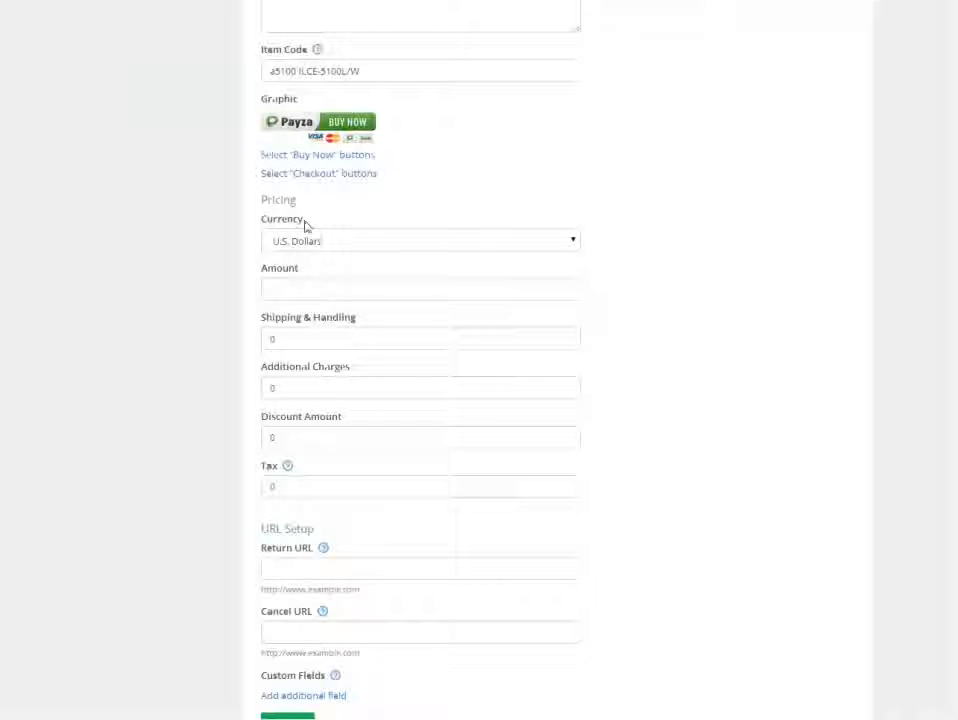
Set the item's price amount to 698.00 in the Pricing section.
{"action": "left_click_drag", "start_coordinate": [302, 226], "coordinate": [258, 215]}
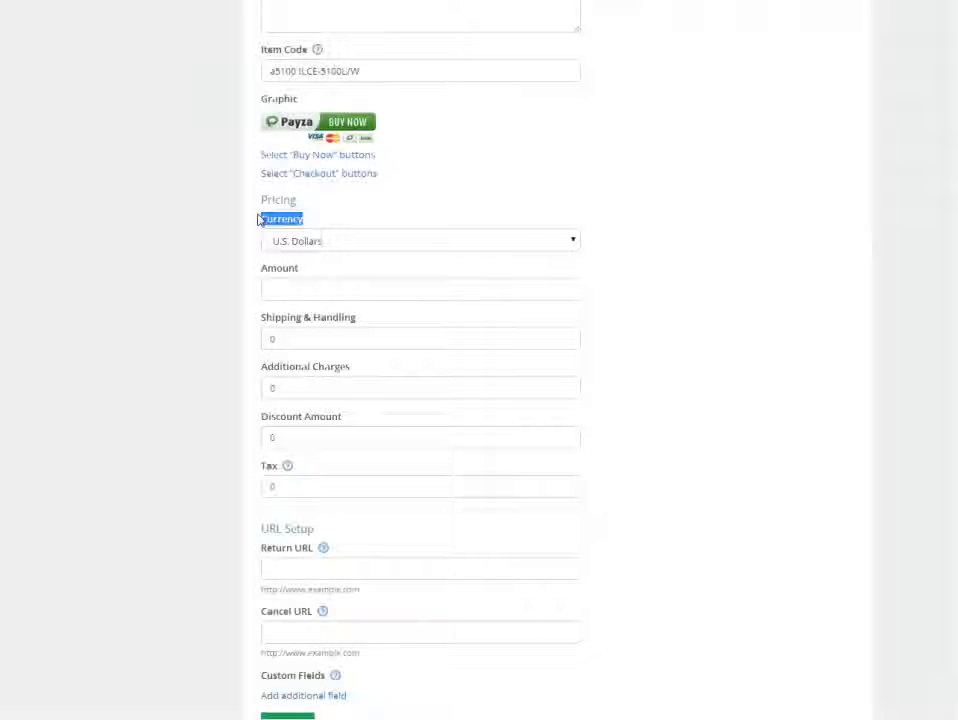
{"action": "left_click", "coordinate": [297, 290]}
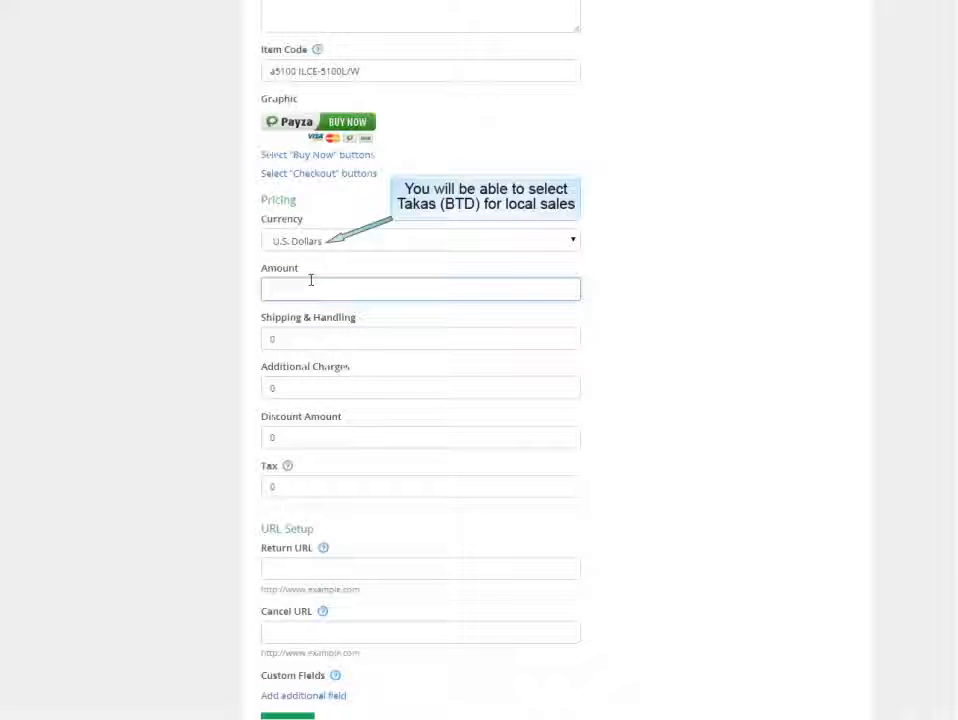
{"action": "type", "text": "698"}
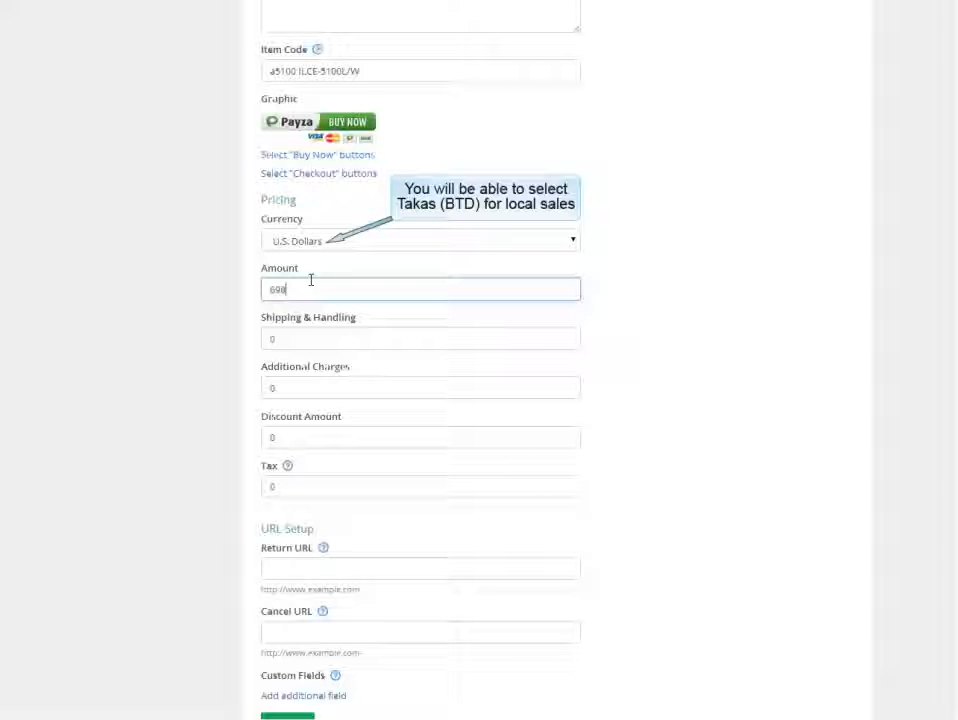
{"action": "type", "text": ".00"}
Review the Shipping & Handling, Additional Charges, Discount Amount and Tax fields of the Buy Now button.
{"action": "left_click", "coordinate": [304, 331]}
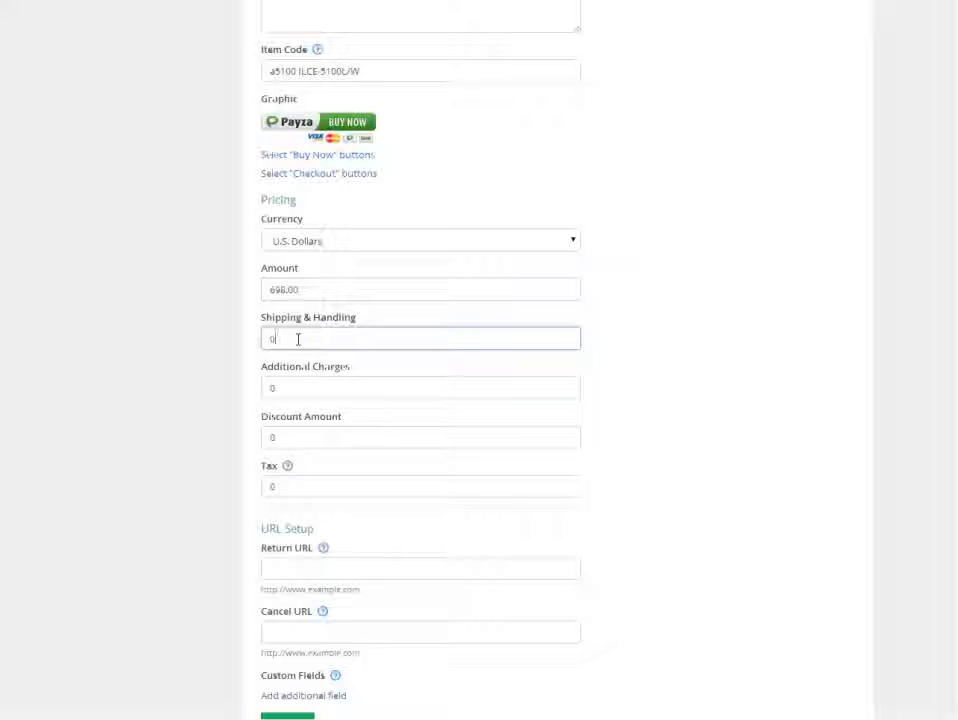
{"action": "left_click", "coordinate": [298, 390]}
{"action": "left_click", "coordinate": [347, 441]}
{"action": "scroll", "coordinate": [347, 441], "scroll_direction": "down", "scroll_amount": 1}
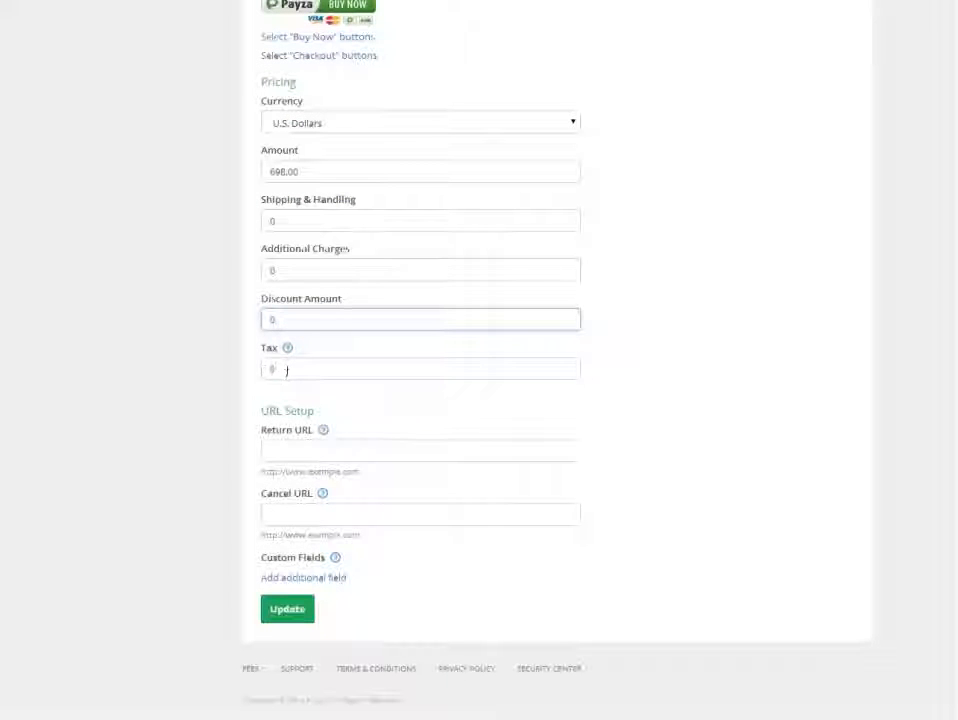
{"action": "left_click_drag", "start_coordinate": [271, 369], "coordinate": [386, 380]}
{"action": "left_click", "coordinate": [317, 377]}
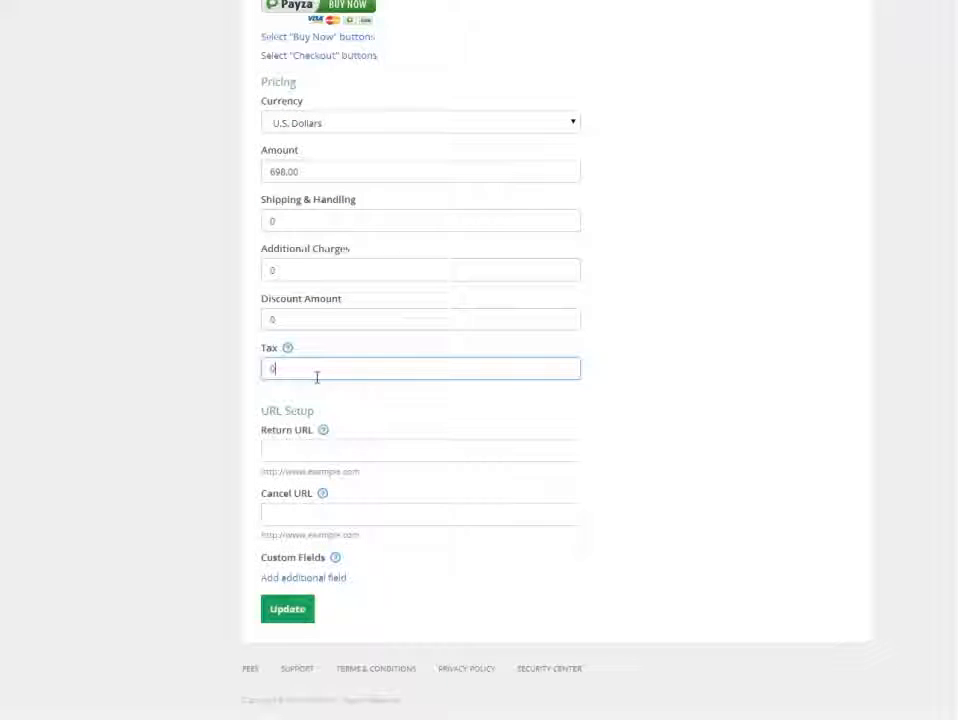
{"action": "left_click", "coordinate": [331, 452]}
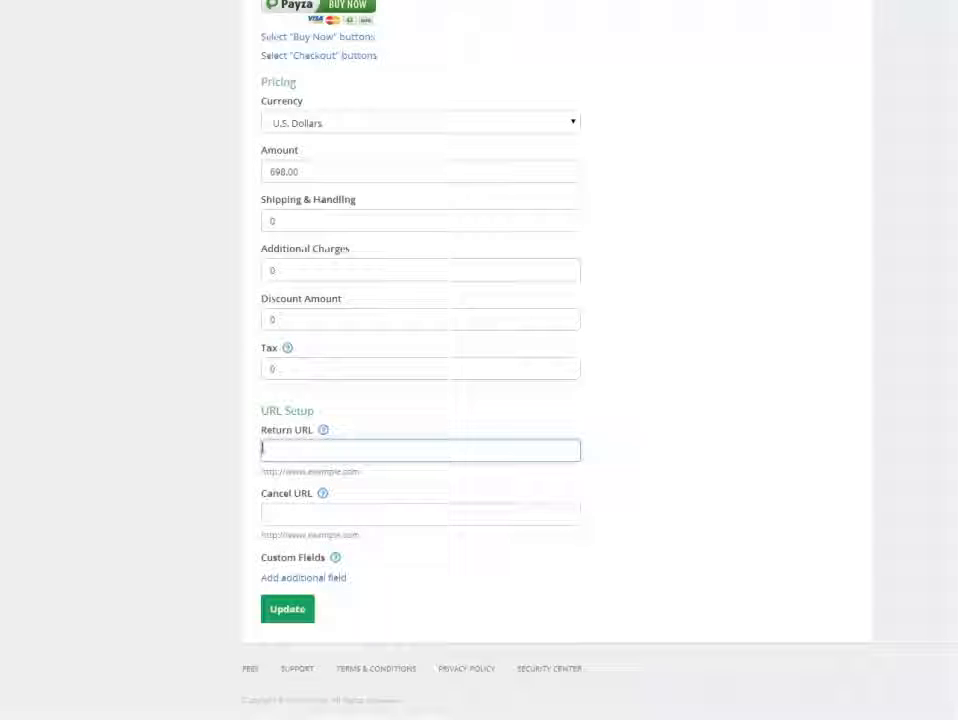
{"action": "left_click_drag", "start_coordinate": [256, 431], "coordinate": [316, 432]}
{"action": "left_click", "coordinate": [299, 453]}
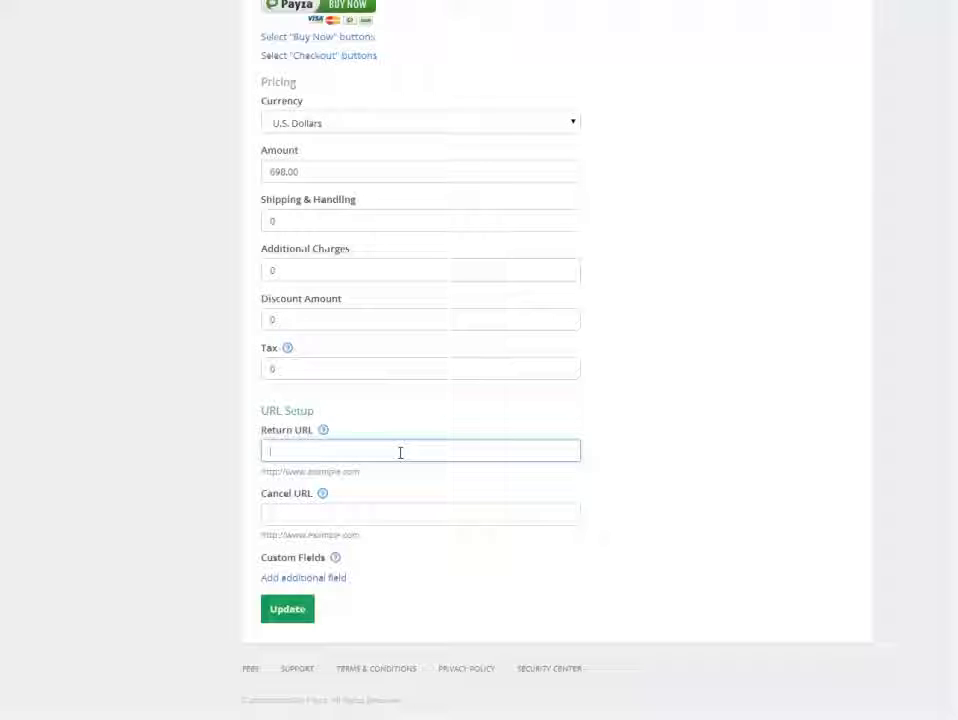
{"action": "left_click_drag", "start_coordinate": [257, 498], "coordinate": [313, 500]}
{"action": "left_click", "coordinate": [312, 500]}
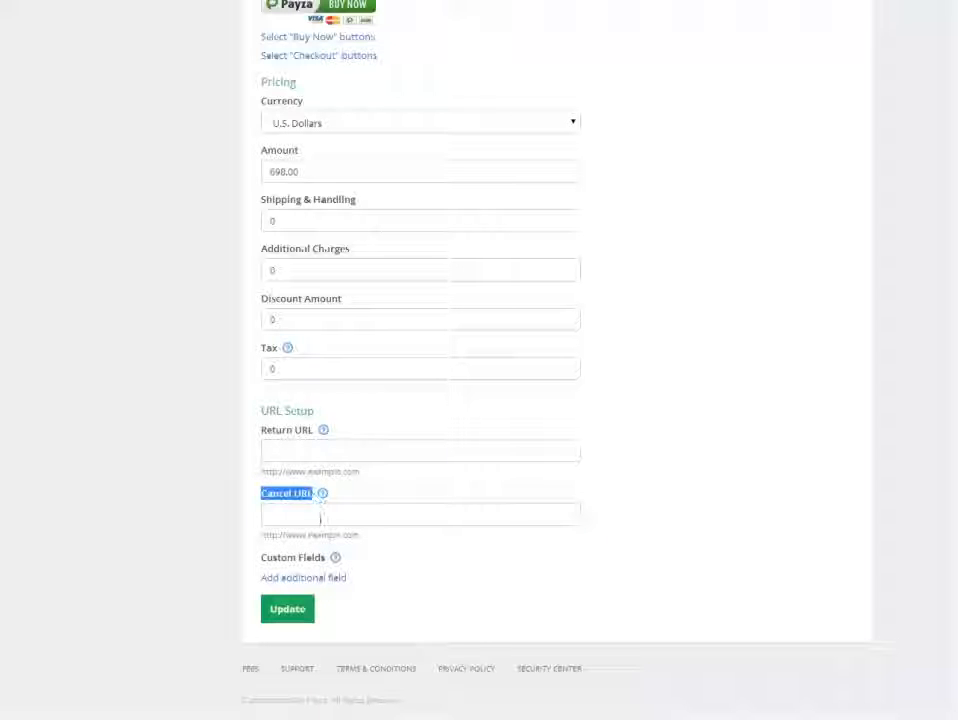
{"action": "left_click", "coordinate": [320, 520]}
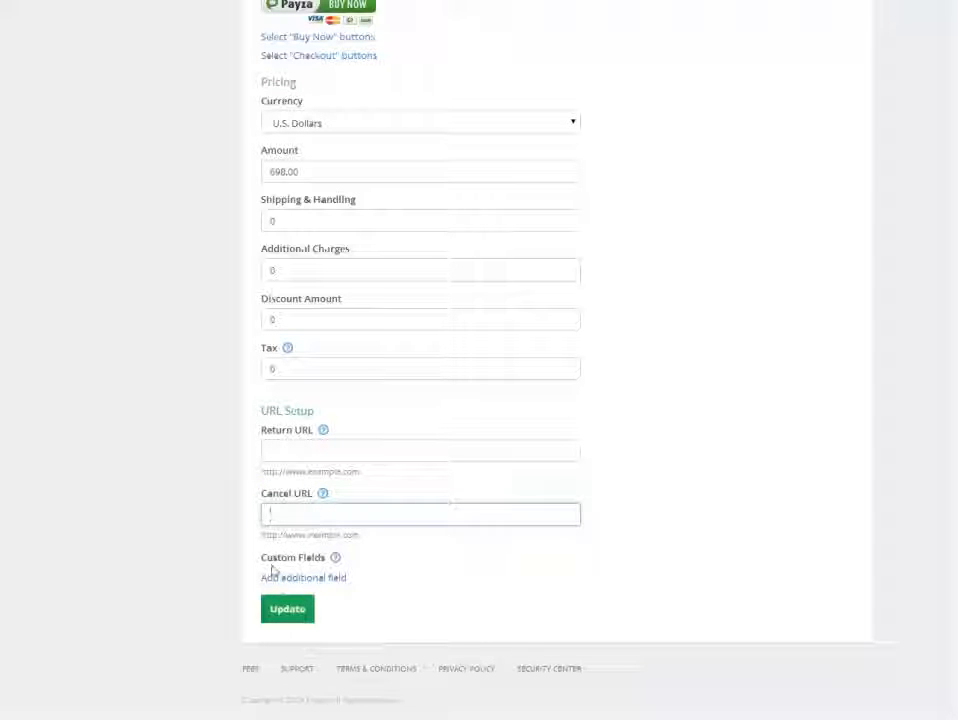
{"action": "left_click_drag", "start_coordinate": [360, 472], "coordinate": [258, 471]}
{"action": "key", "text": "ctrl+c"}
{"action": "left_click", "coordinate": [340, 451]}
{"action": "key", "text": "ctrl+v"}
{"action": "left_click_drag", "start_coordinate": [358, 537], "coordinate": [262, 535]}
{"action": "key", "text": "ctrl+c"}
{"action": "left_click", "coordinate": [289, 517]}
{"action": "key", "text": "ctrl+v"}
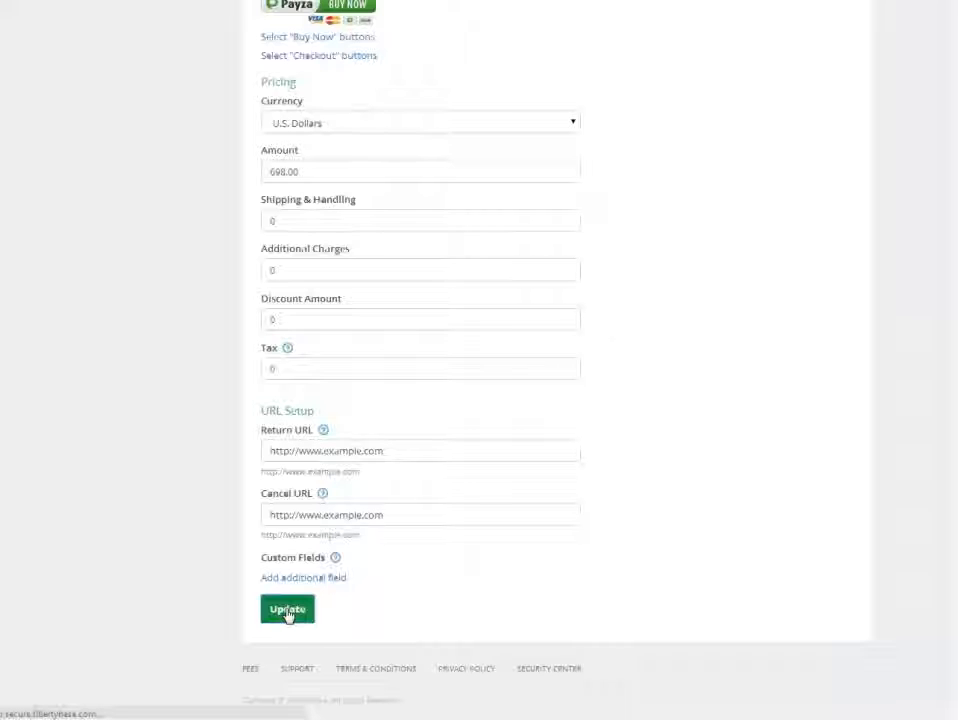
{"action": "left_click", "coordinate": [288, 610]}
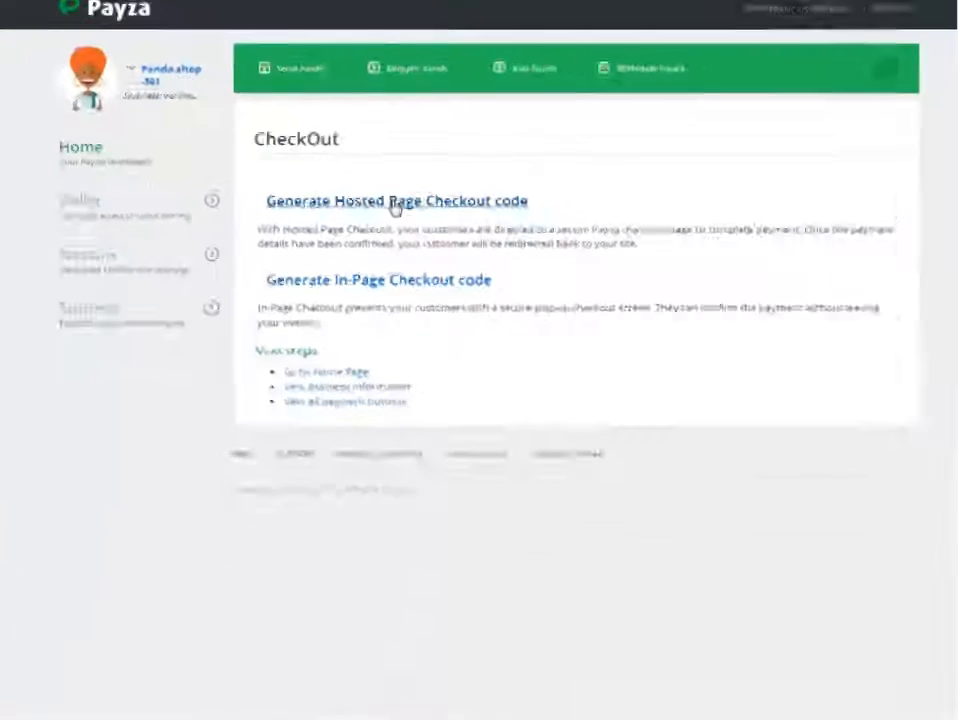
Generate the Hosted Page Checkout code and look over its HTML code and button preview.
{"action": "left_click", "coordinate": [395, 199]}
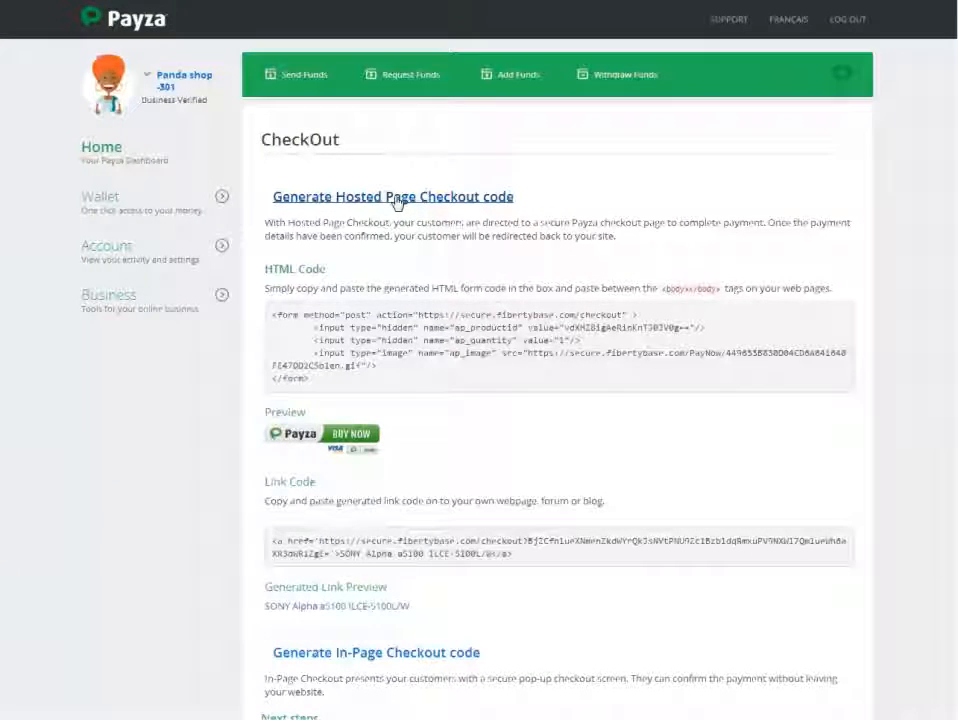
{"action": "left_click_drag", "start_coordinate": [267, 269], "coordinate": [331, 280]}
{"action": "left_click_drag", "start_coordinate": [267, 412], "coordinate": [306, 412]}
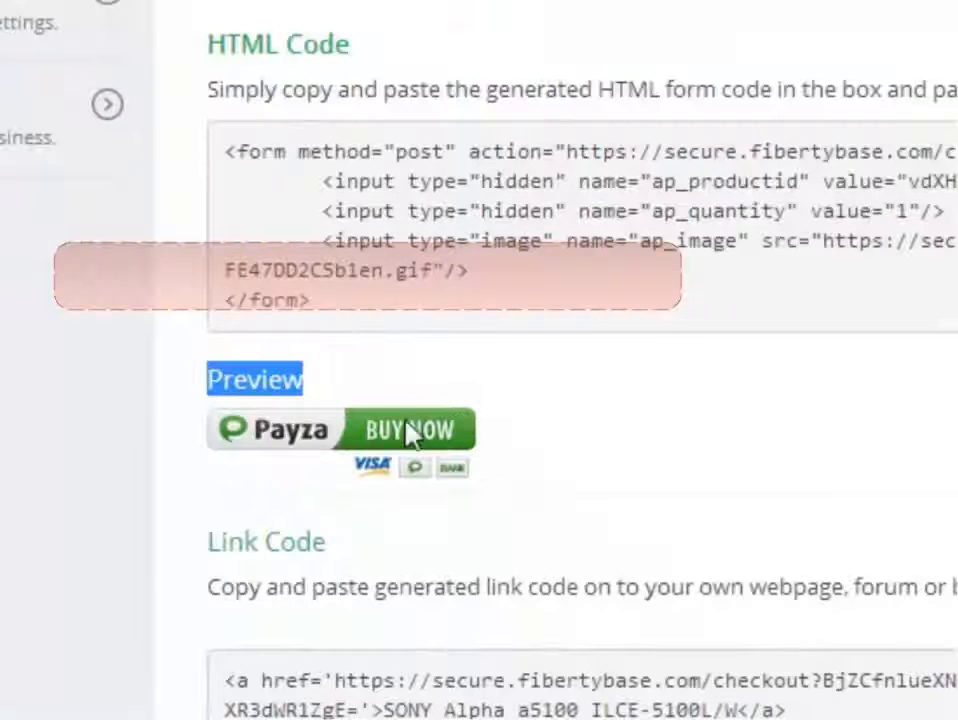
{"action": "left_click", "coordinate": [397, 183]}
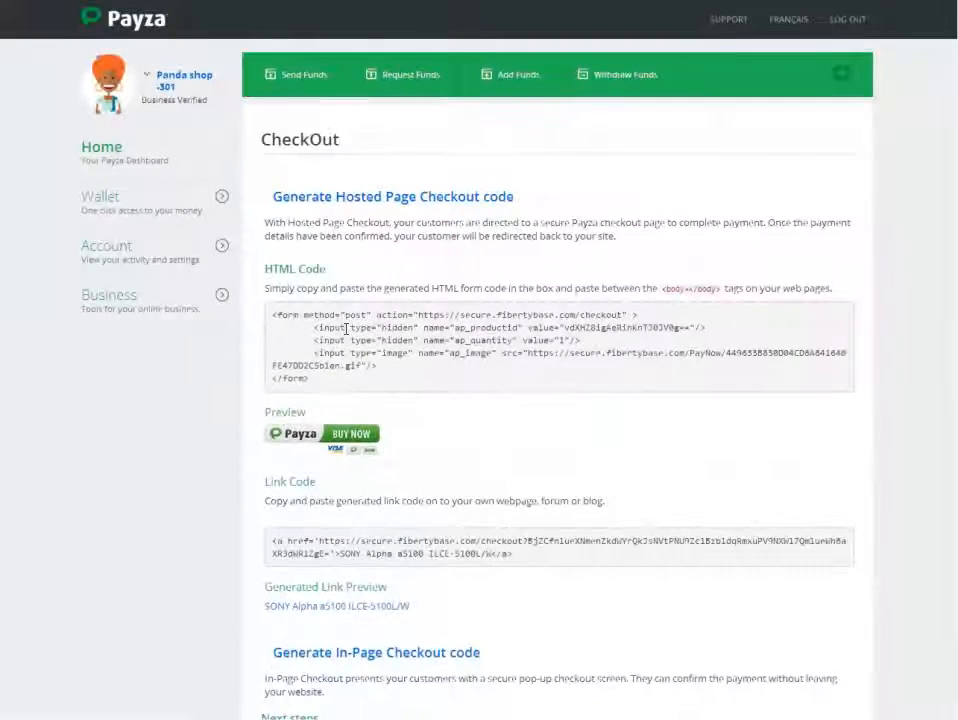
Copy the complete generated HTML form code, from the opening to the closing form tag.
{"action": "left_click_drag", "start_coordinate": [306, 380], "coordinate": [270, 314]}
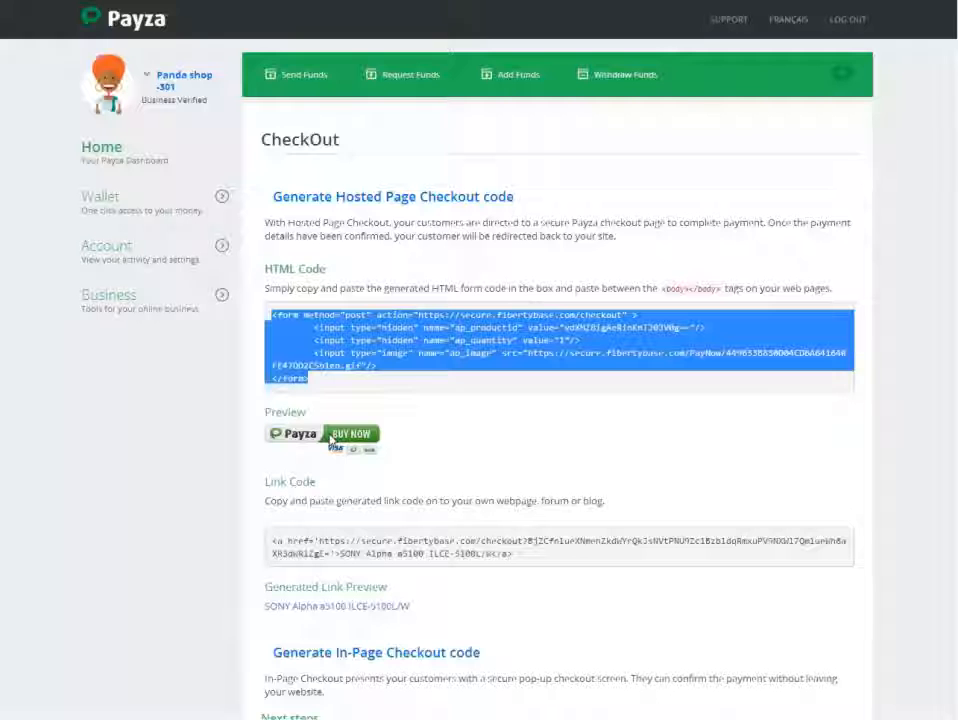
{"action": "left_click", "coordinate": [331, 381]}
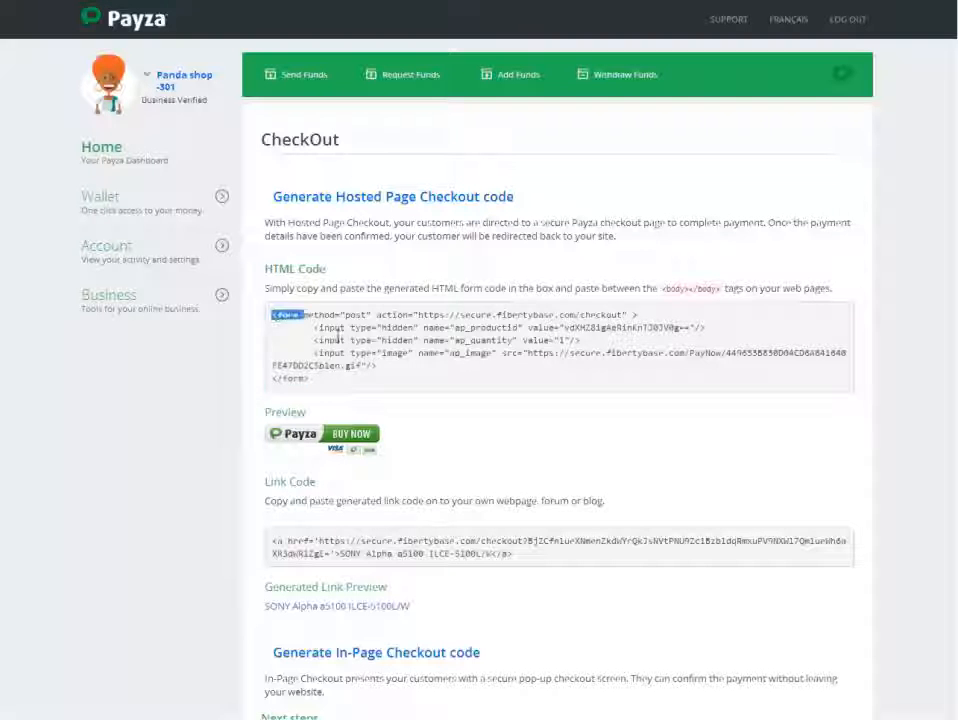
{"action": "left_click_drag", "start_coordinate": [274, 316], "coordinate": [310, 380]}
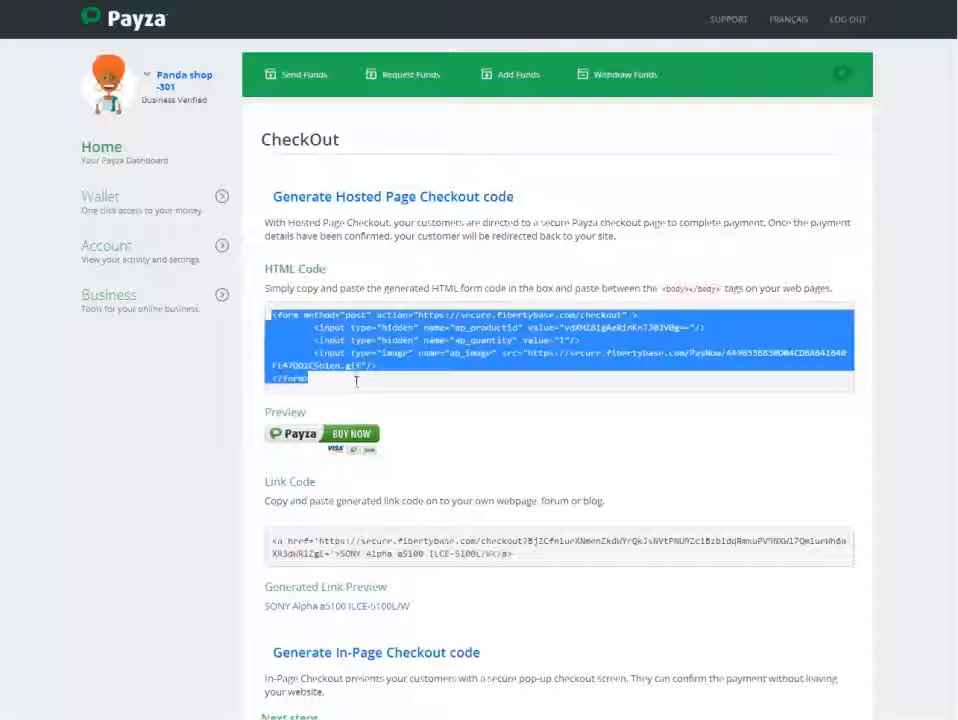
{"action": "right_click", "coordinate": [425, 324]}
{"action": "left_click", "coordinate": [442, 336]}
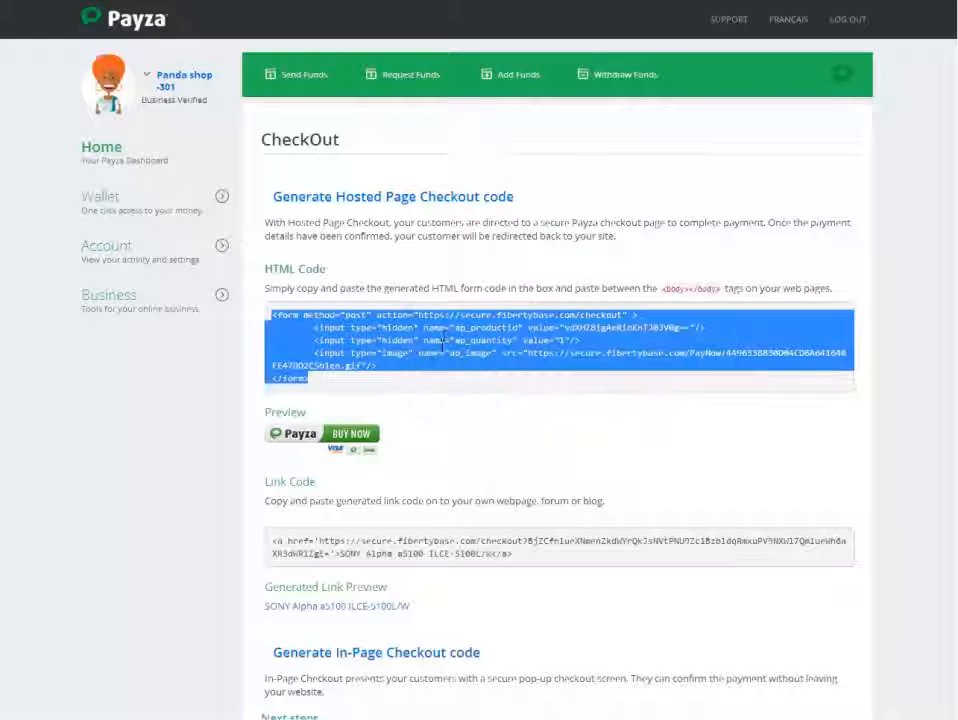
{"action": "left_click", "coordinate": [406, 381]}
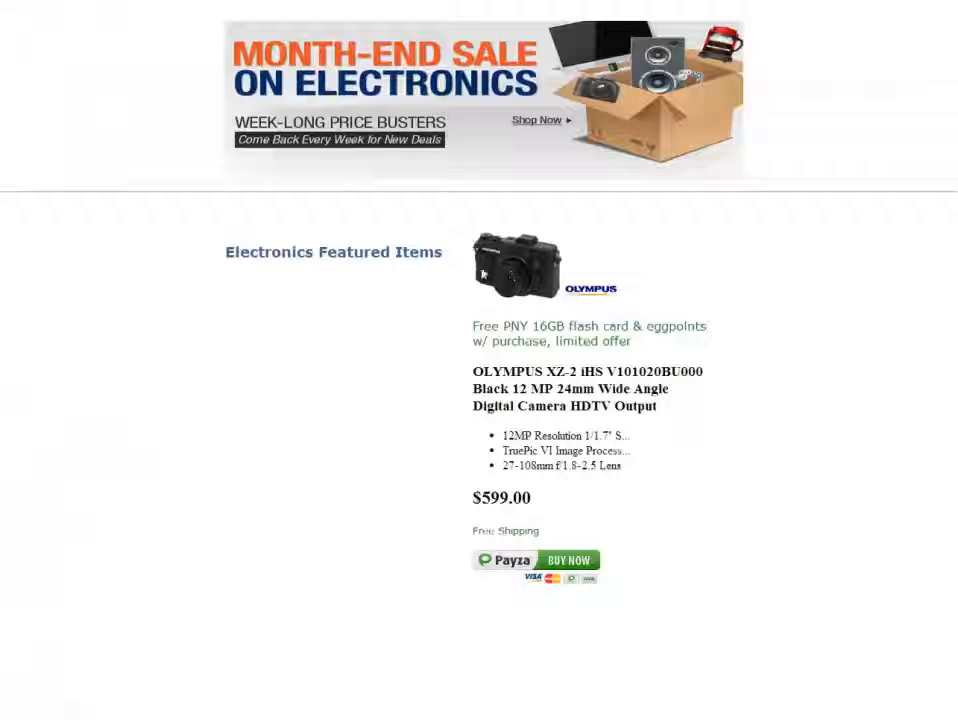
After viewing the Olympus listing, recopy the generated HTML form code and paste it over the old Payza form code in the page's source file.
{"action": "left_click_drag", "start_coordinate": [475, 331], "coordinate": [541, 533]}
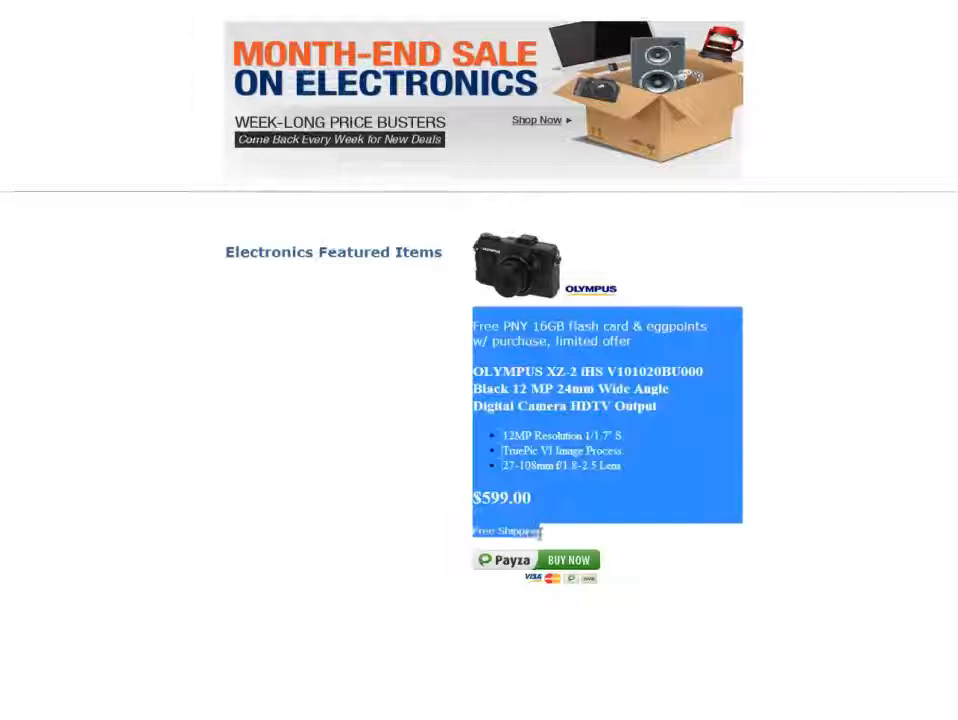
{"action": "left_click", "coordinate": [545, 538]}
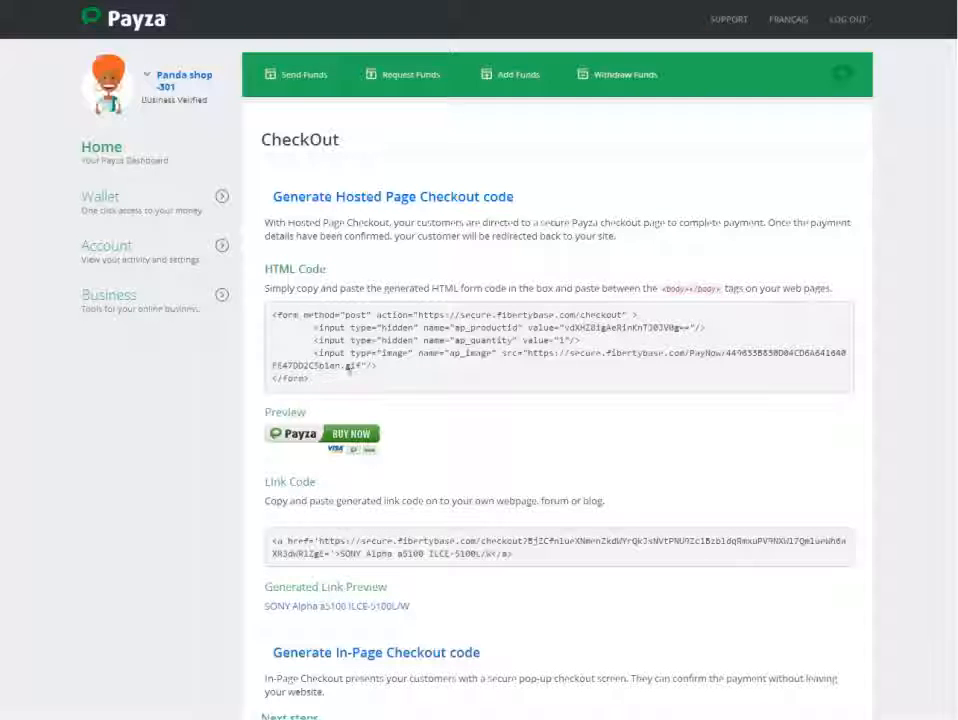
{"action": "left_click", "coordinate": [349, 365]}
{"action": "right_click", "coordinate": [391, 348]}
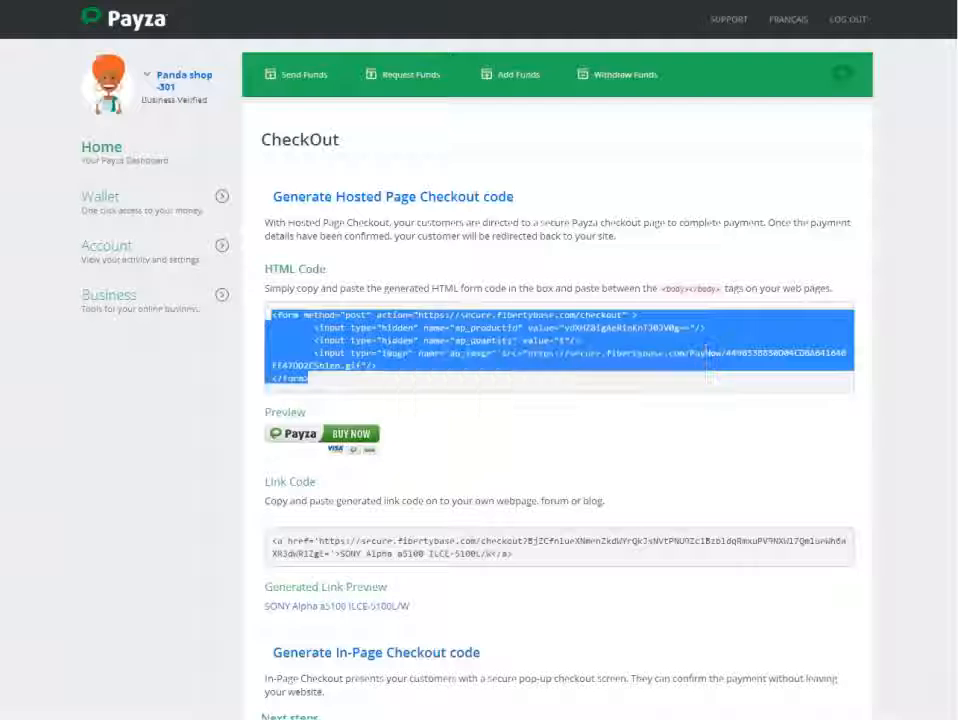
{"action": "left_click", "coordinate": [420, 356]}
{"action": "left_click", "coordinate": [374, 353]}
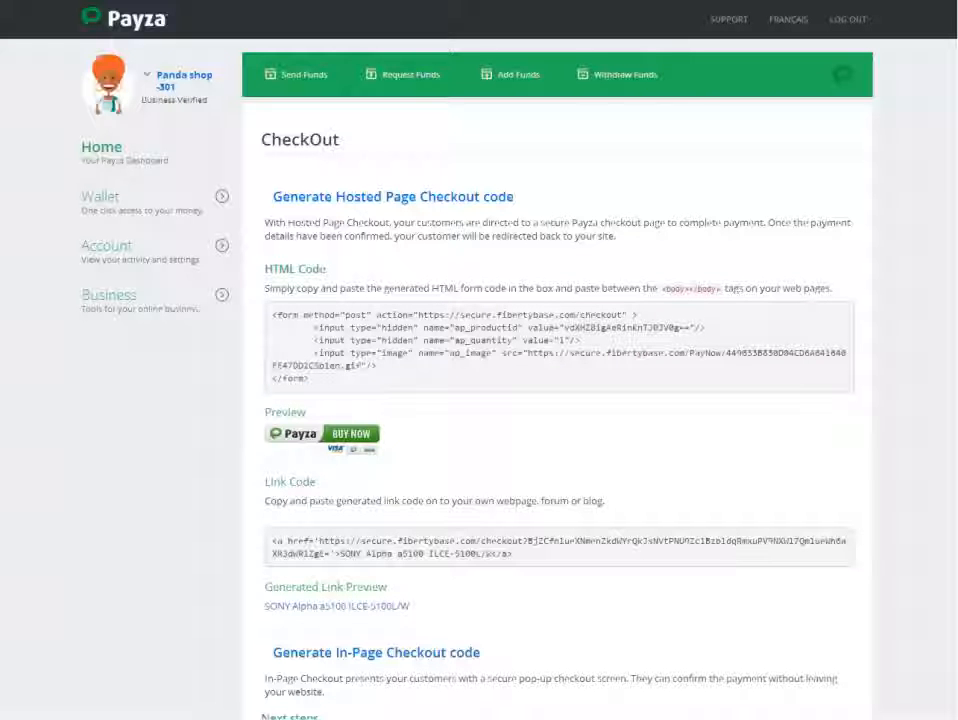
{"action": "key", "text": "alt+Tab"}
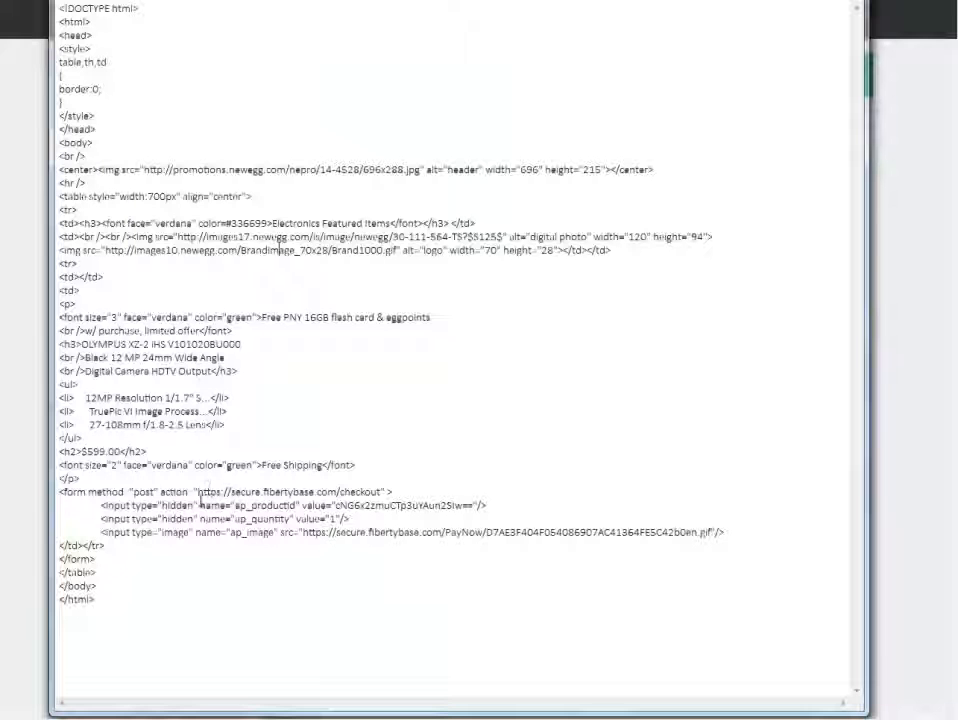
{"action": "left_click_drag", "start_coordinate": [60, 491], "coordinate": [729, 535]}
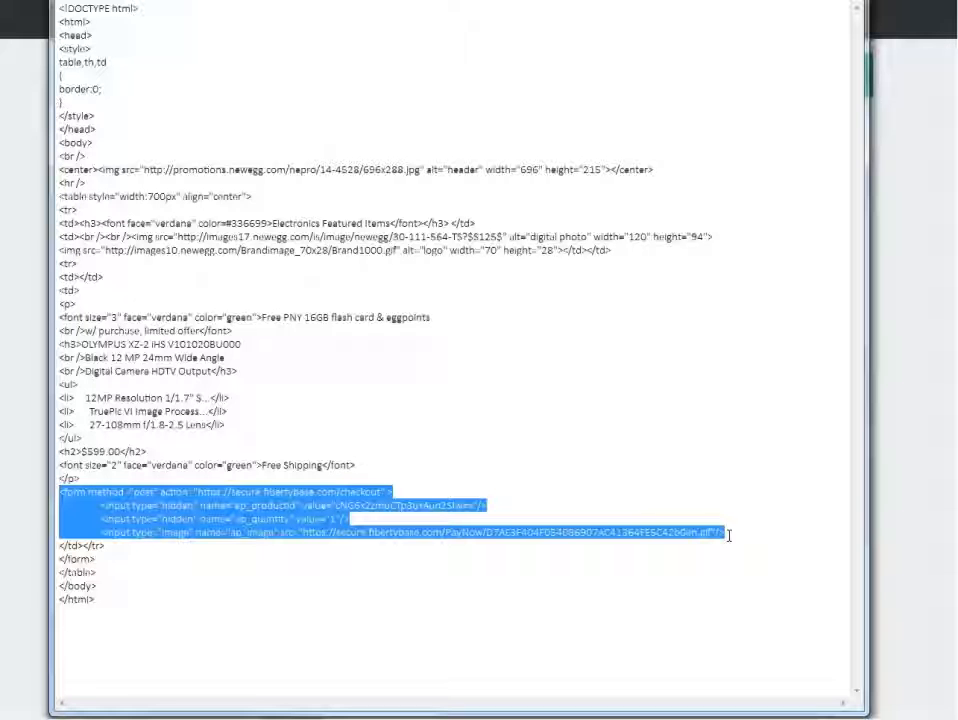
{"action": "key", "text": "ctrl+v"}
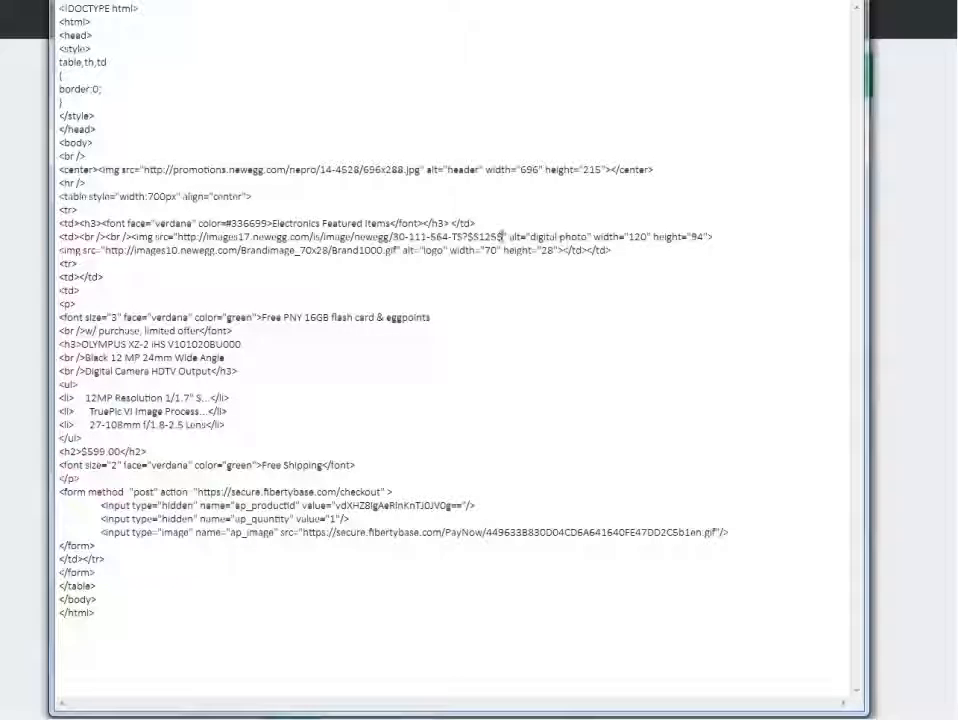
{"action": "left_click_drag", "start_coordinate": [503, 236], "coordinate": [178, 237]}
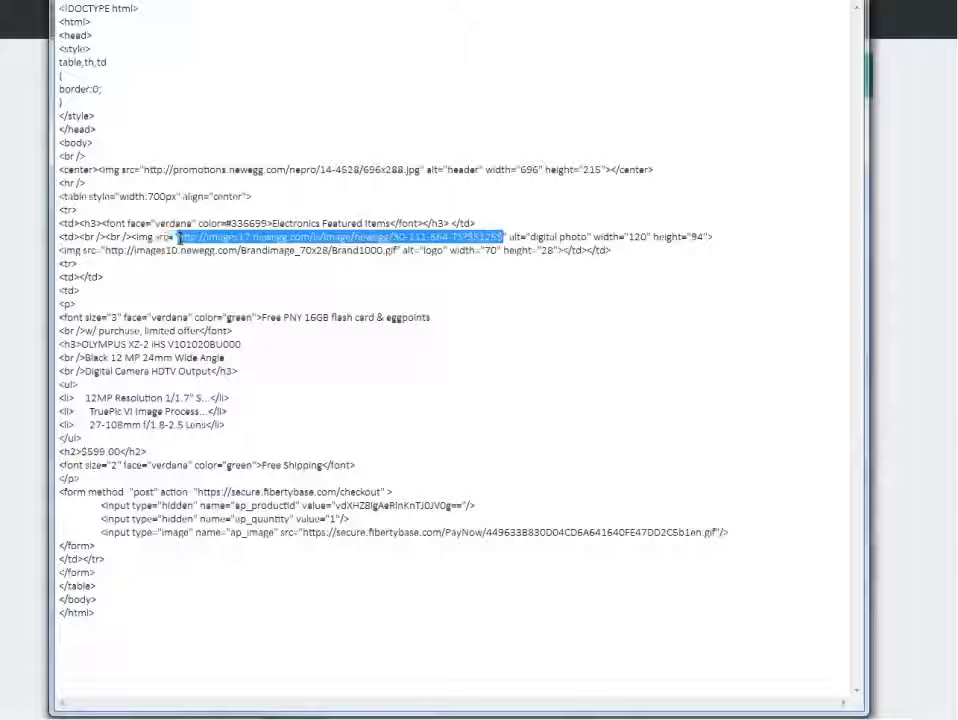
{"action": "key", "text": "ctrl+v"}
{"action": "left_click", "coordinate": [327, 252]}
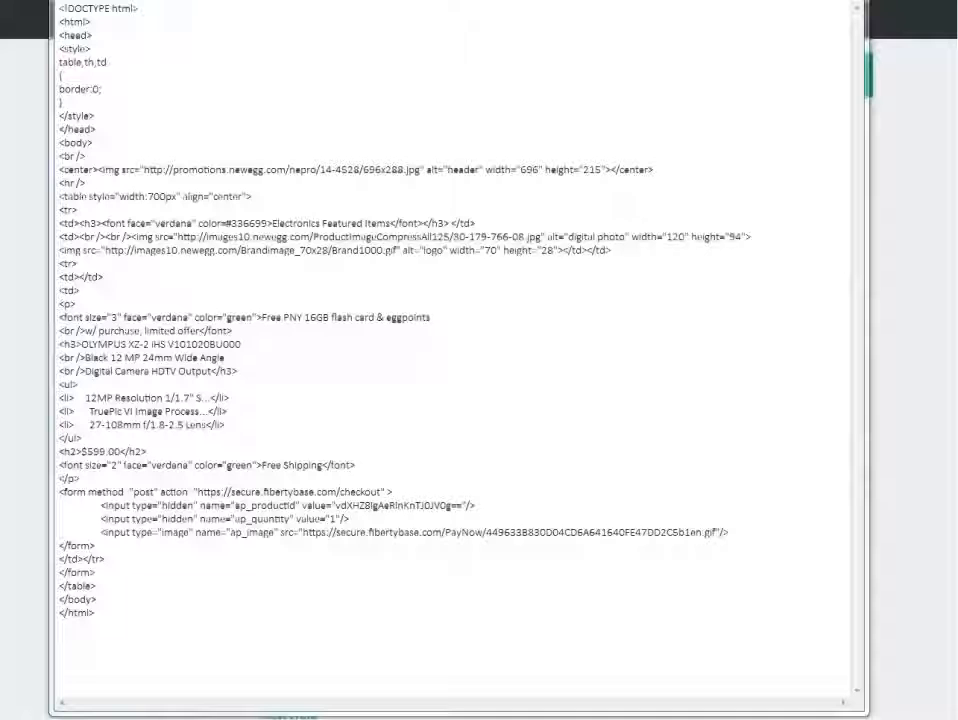
{"action": "left_click", "coordinate": [470, 260]}
{"action": "left_click_drag", "start_coordinate": [397, 250], "coordinate": [104, 250]}
{"action": "key", "text": "ctrl+v"}
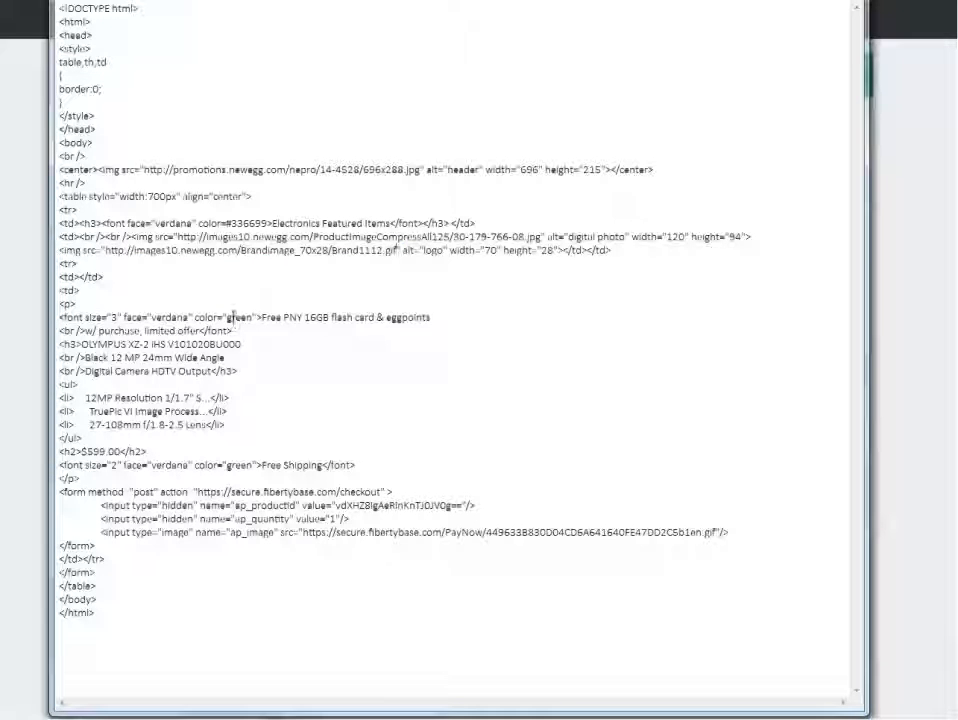
Replace the "Free PNY 16GB flash card & eggpoints" text with "Release Date: 09/02/2014".
{"action": "left_click", "coordinate": [451, 304]}
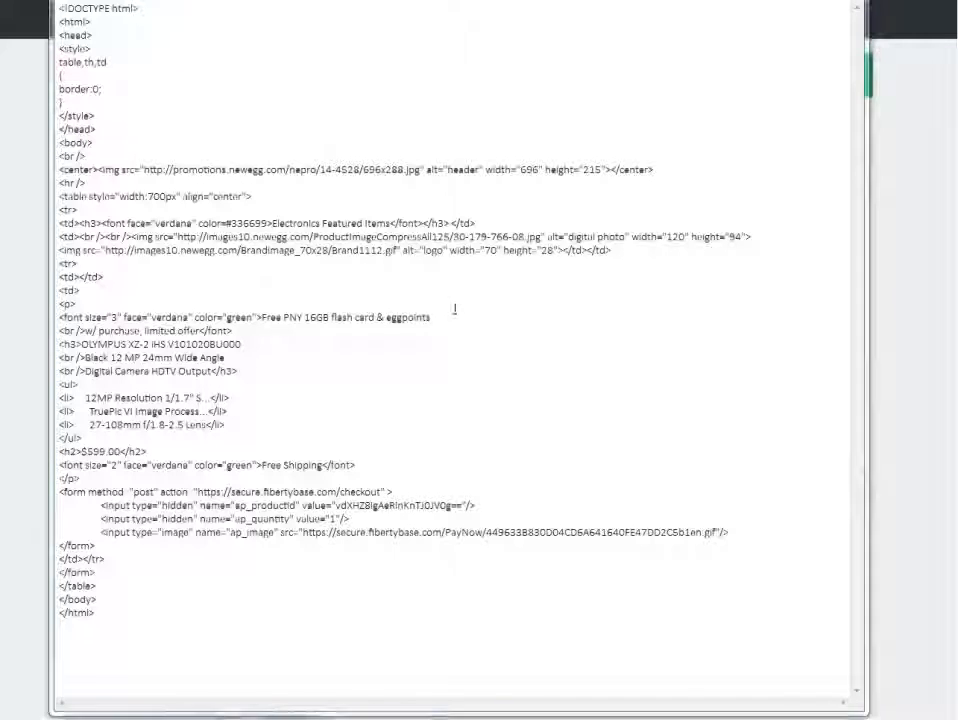
{"action": "left_click_drag", "start_coordinate": [430, 317], "coordinate": [265, 317]}
{"action": "key", "text": "ctrl+v"}
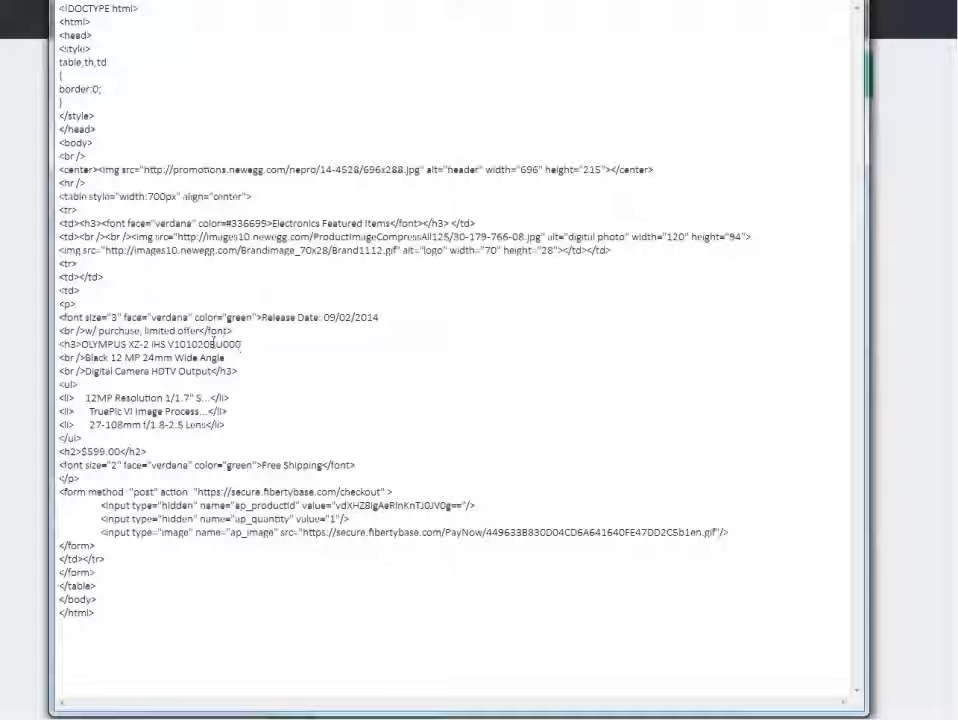
Change the first two lines of the product heading to "SONY Alpha a5100 ILCE-5100L/W" and "White Mirrorless Camera w/".
{"action": "left_click_drag", "start_coordinate": [248, 344], "coordinate": [82, 344]}
{"action": "key", "text": "ctrl+v"}
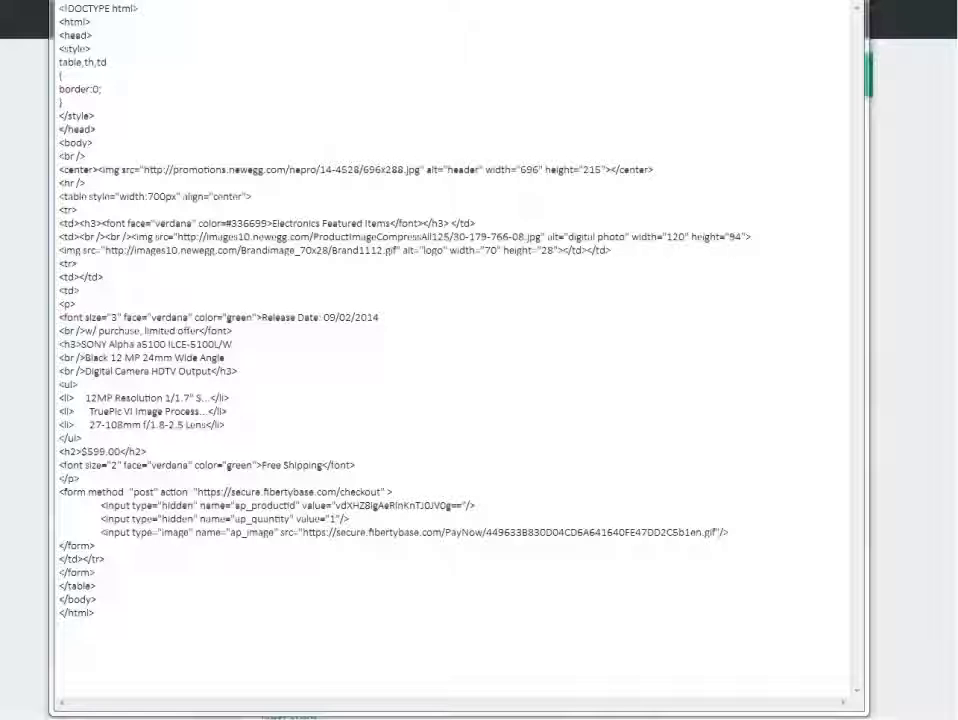
{"action": "left_click_drag", "start_coordinate": [225, 357], "coordinate": [84, 357]}
{"action": "key", "text": "ctrl+v"}
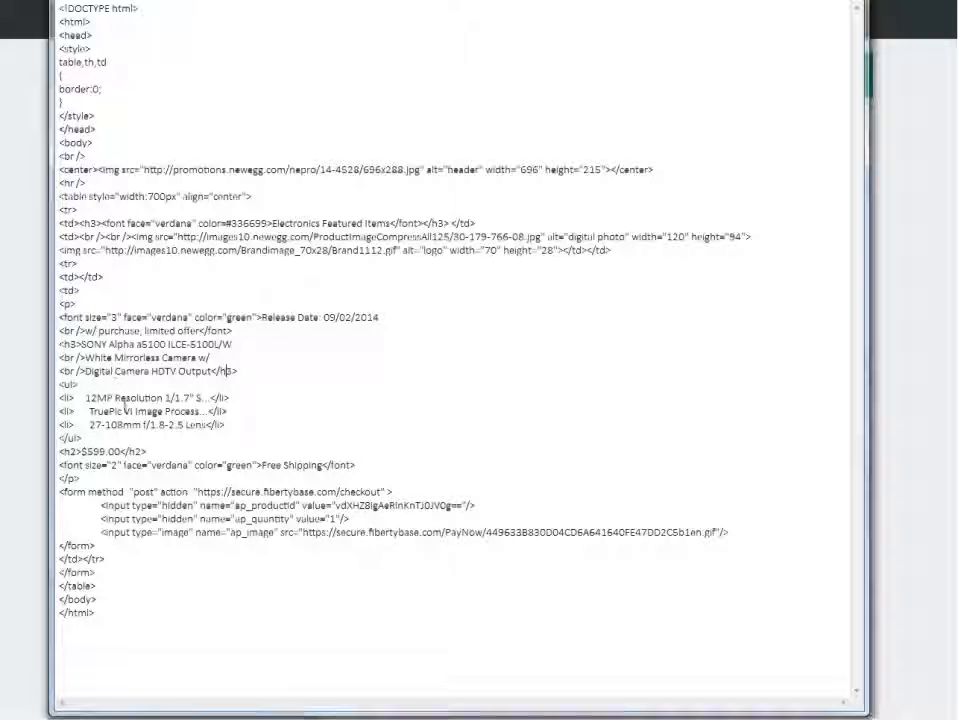
Change the product price in the HTML source to $698.00 and save the file.
{"action": "left_click_drag", "start_coordinate": [82, 451], "coordinate": [121, 452]}
{"action": "type", "text": "$698.00"}
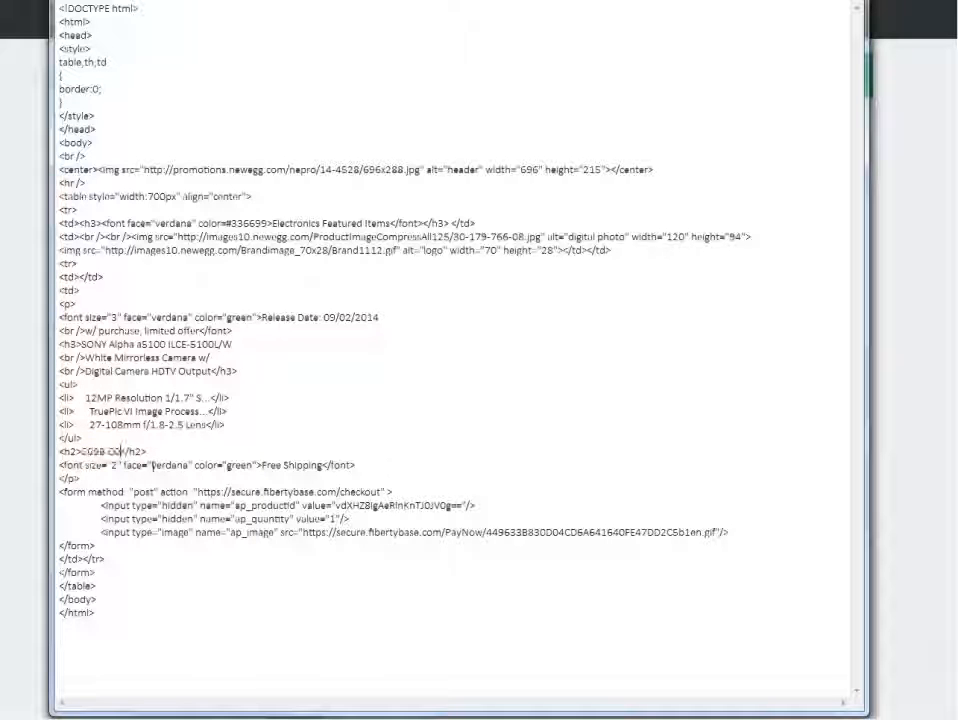
{"action": "key", "text": "End"}
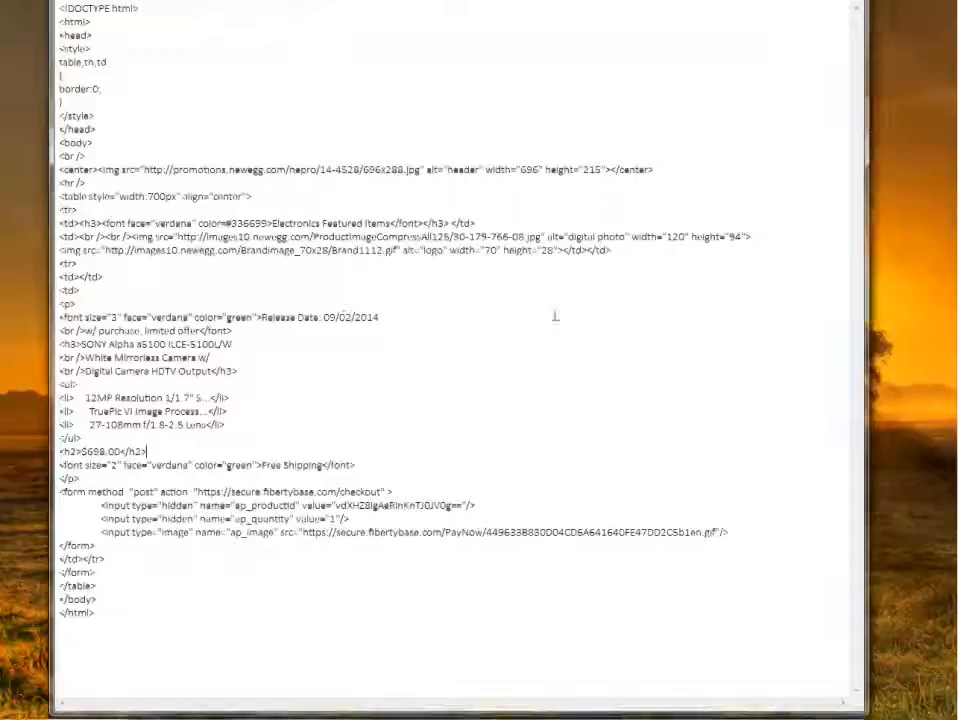
{"action": "left_click_drag", "start_coordinate": [95, 546], "coordinate": [55, 490]}
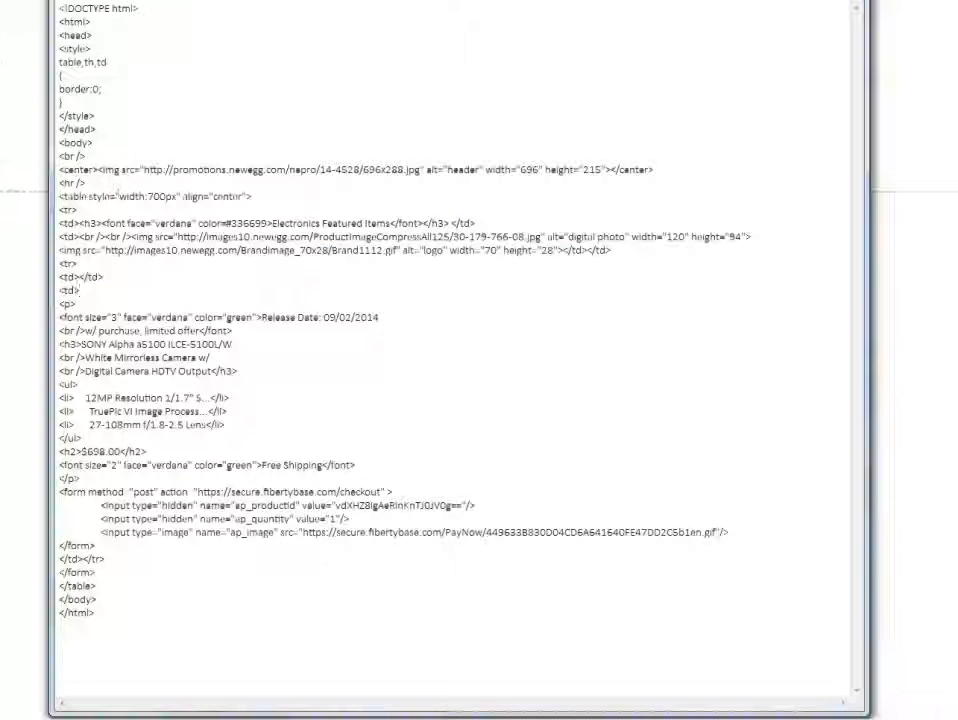
{"action": "left_click", "coordinate": [78, 3]}
{"action": "left_click", "coordinate": [88, 45]}
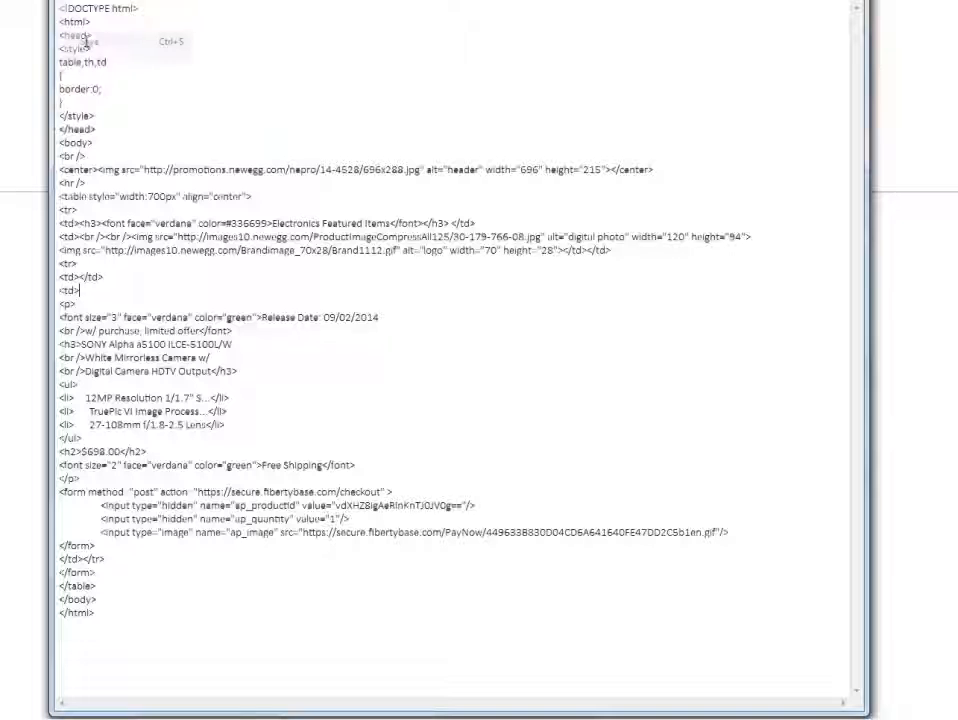
Return to the store page in the browser, reload it and check the Sony camera listing.
{"action": "left_click", "coordinate": [836, 2]}
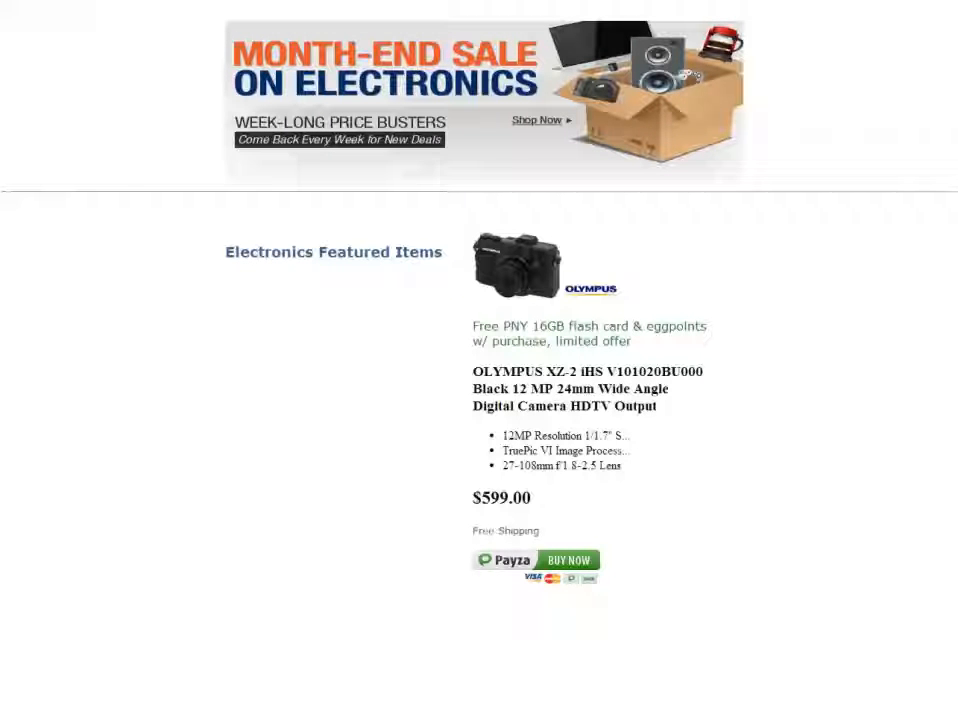
{"action": "key", "text": "F5"}
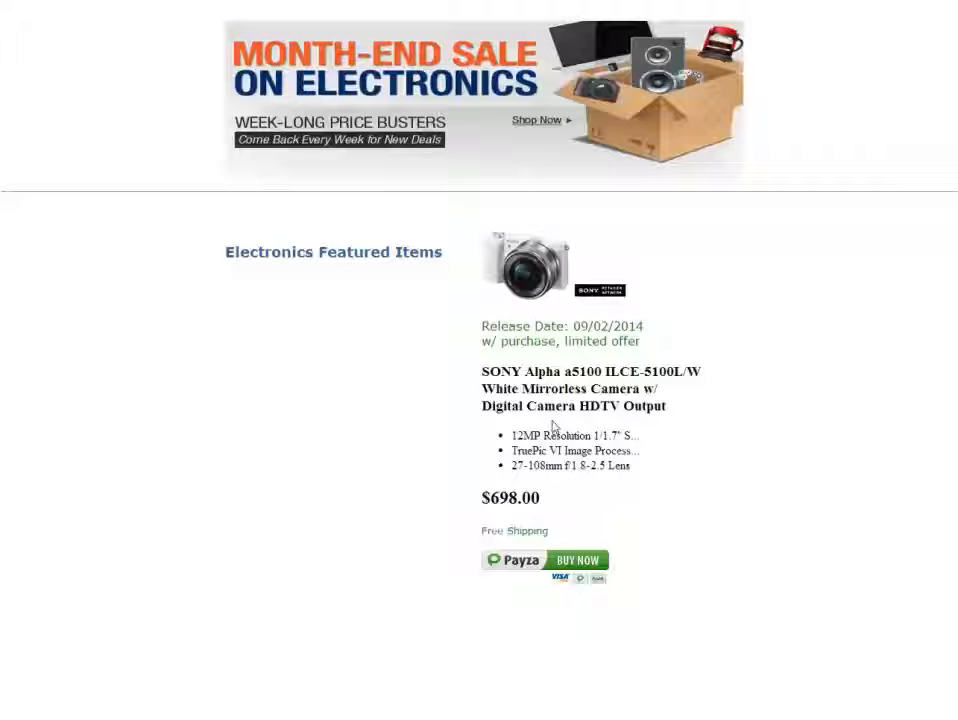
{"action": "left_click_drag", "start_coordinate": [482, 371], "coordinate": [571, 372]}
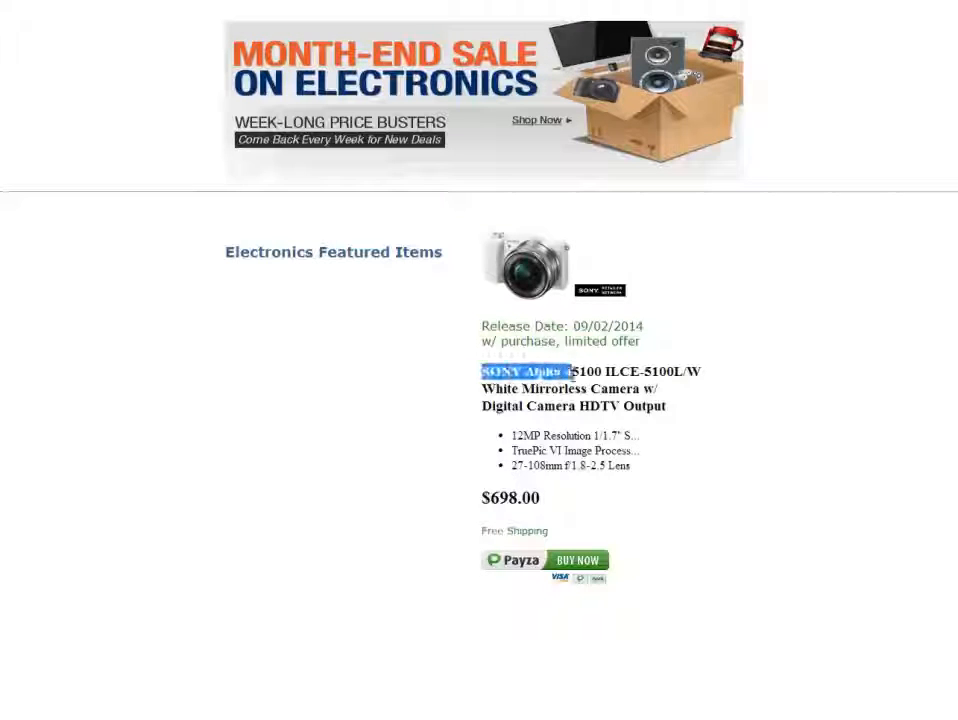
Test the Payza Buy Now button on the Sony camera listing and check the product details and total in the checkout's purchase summary.
{"action": "left_click", "coordinate": [562, 386]}
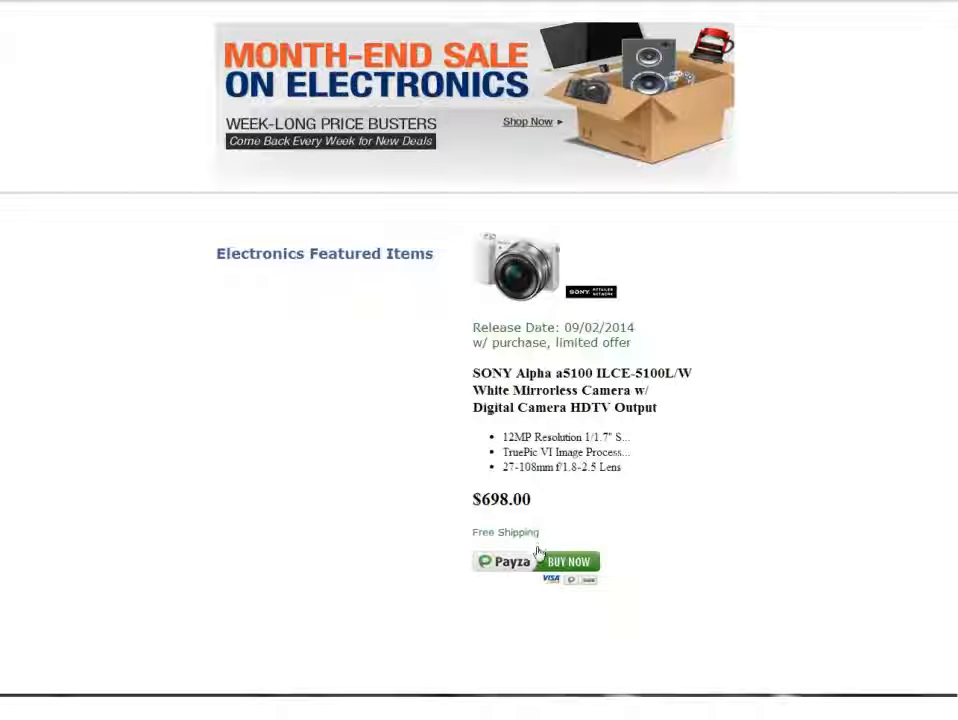
{"action": "left_click", "coordinate": [505, 554]}
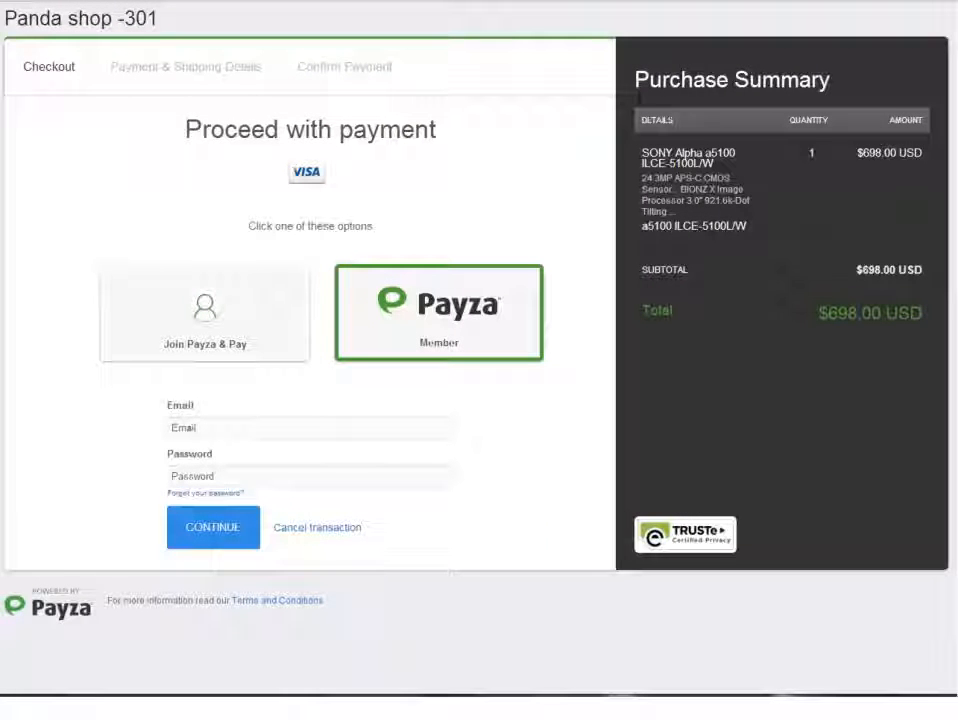
{"action": "left_click_drag", "start_coordinate": [635, 80], "coordinate": [830, 80]}
{"action": "left_click_drag", "start_coordinate": [641, 152], "coordinate": [680, 212]}
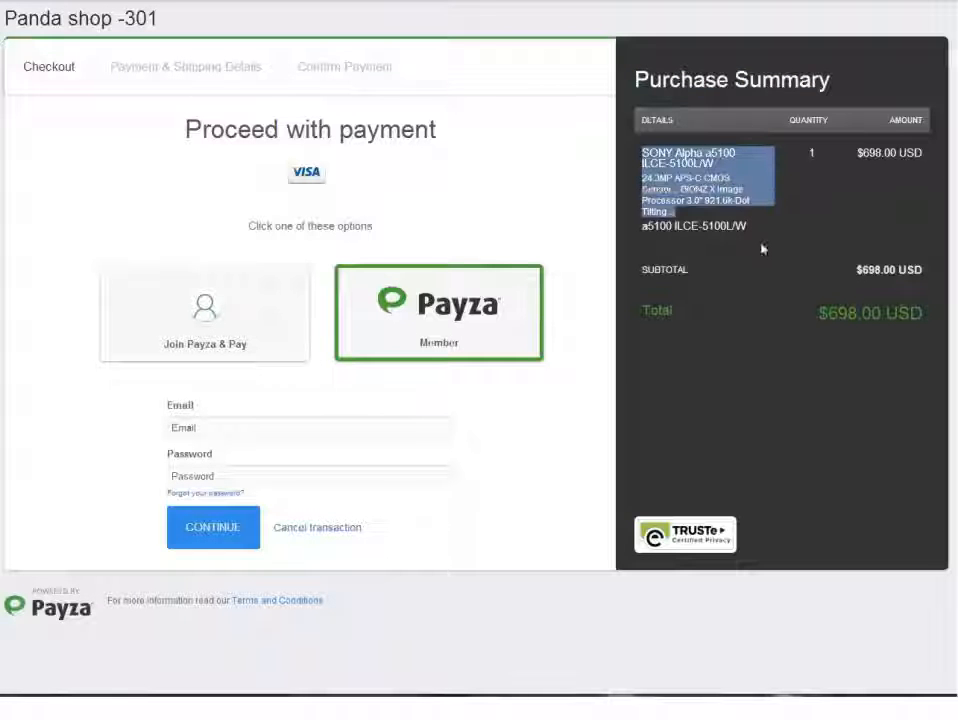
{"action": "left_click_drag", "start_coordinate": [818, 313], "coordinate": [922, 314]}
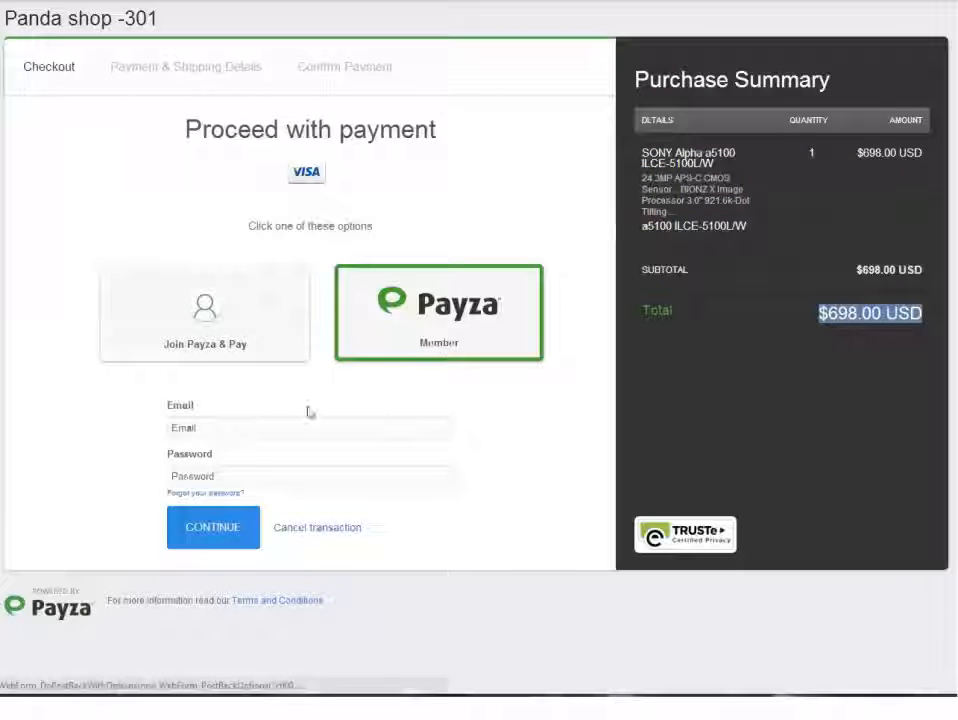
Choose the Join Payza & Pay option at checkout and examine the sign-up form for new customers.
{"action": "left_click", "coordinate": [231, 428]}
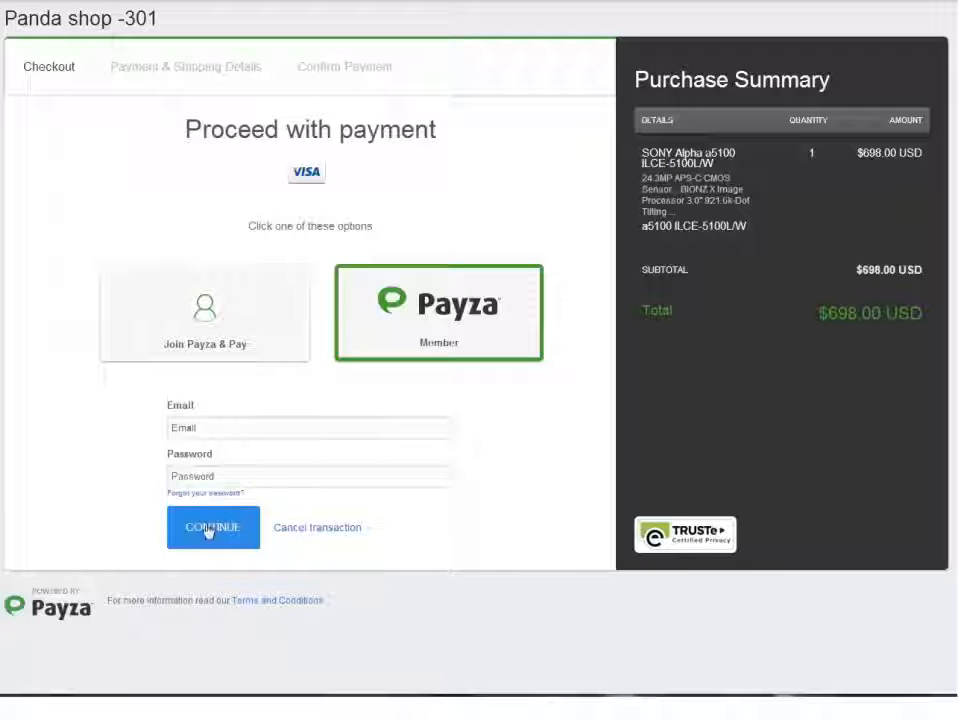
{"action": "left_click", "coordinate": [205, 310]}
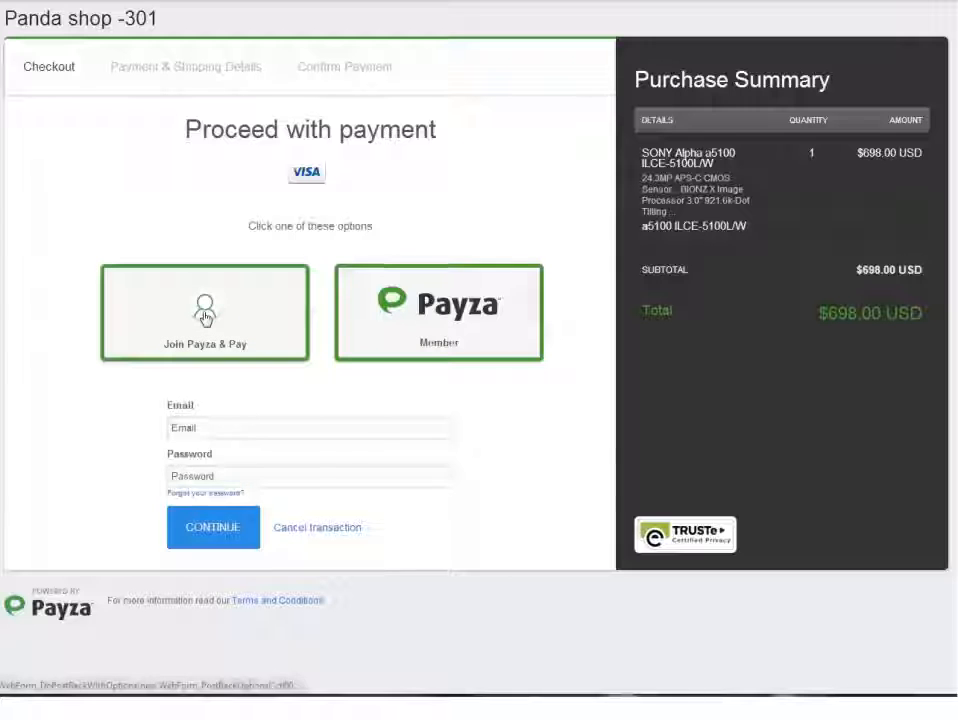
{"action": "scroll", "coordinate": [526, 466], "scroll_direction": "down", "scroll_amount": 1}
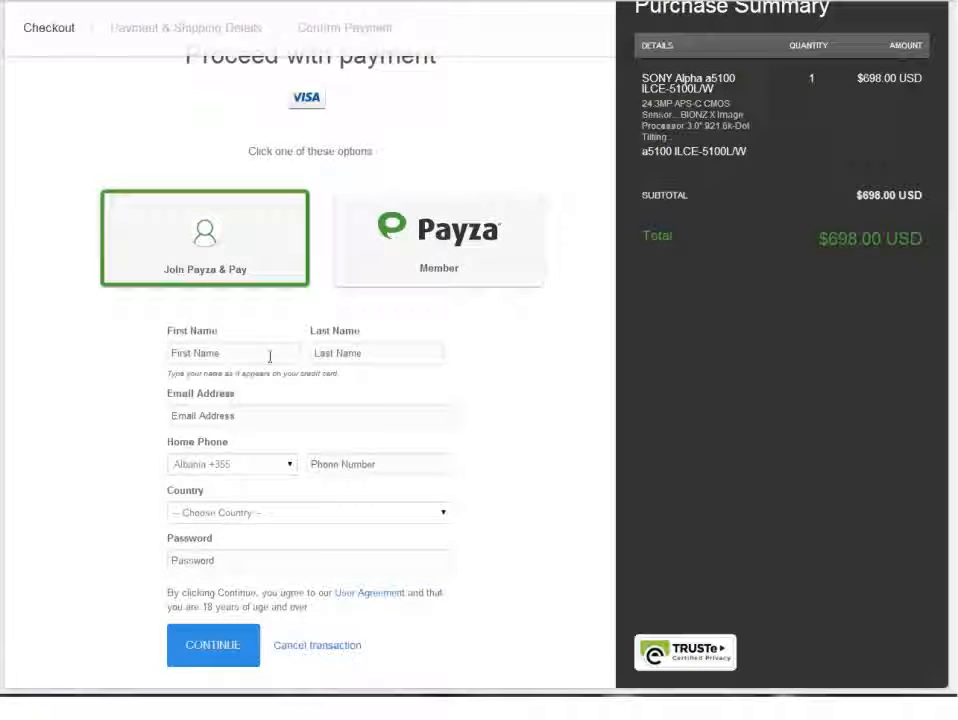